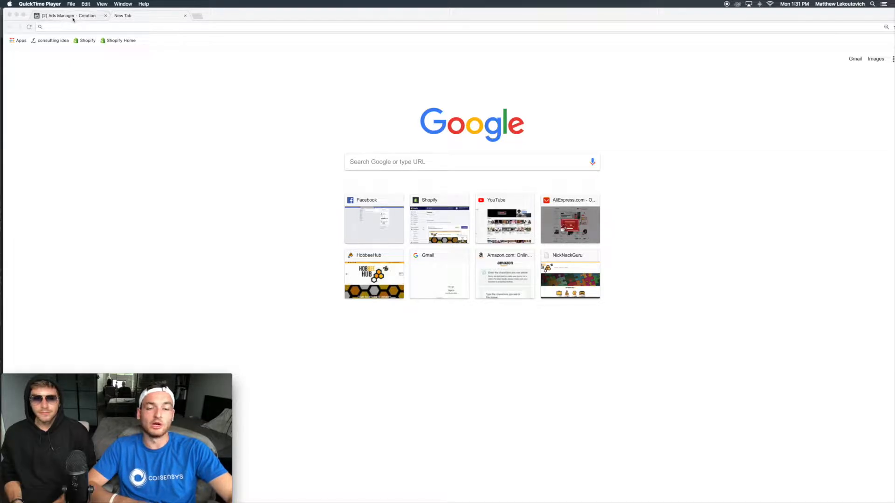
key(ctrl+Up)
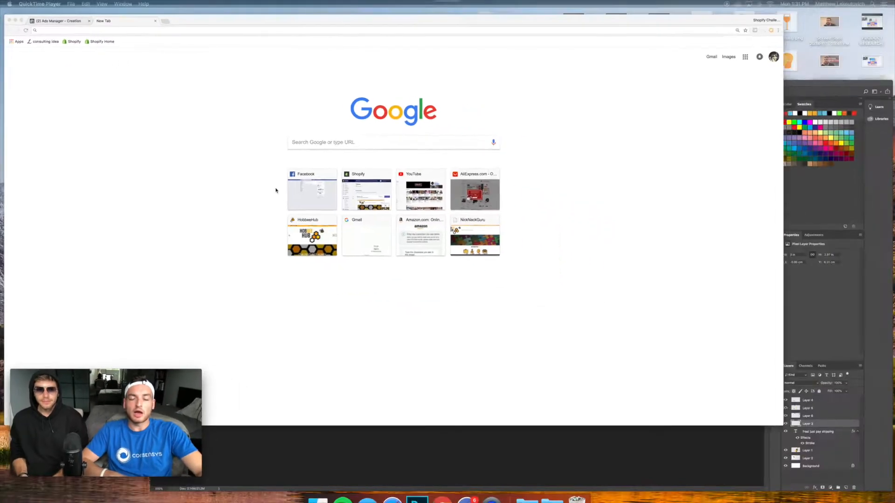
click(322, 389)
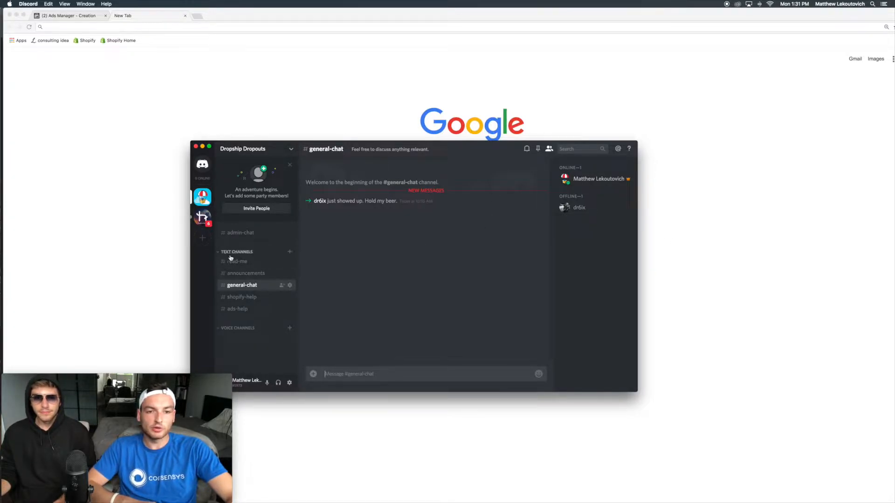
click(242, 329)
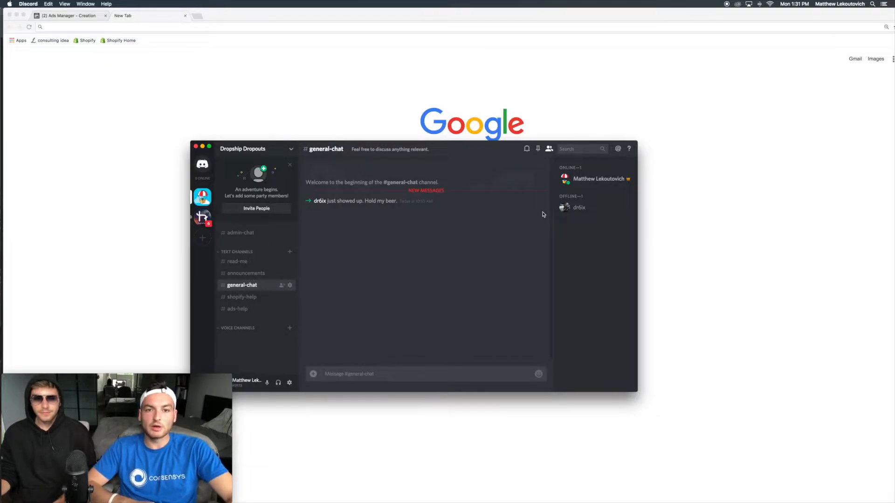
click(203, 149)
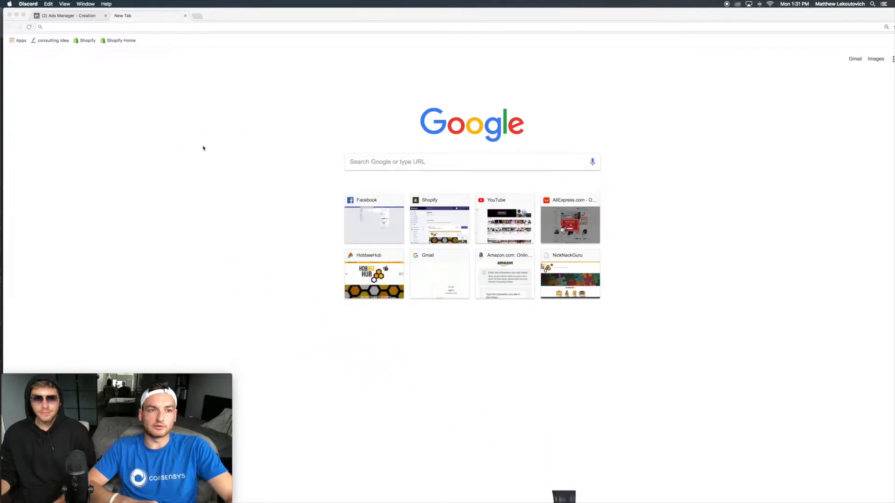
Step: Select the Conversions objective, name the campaign Conversions - Gear Shifter, and continue to the ad set
key(super+1)
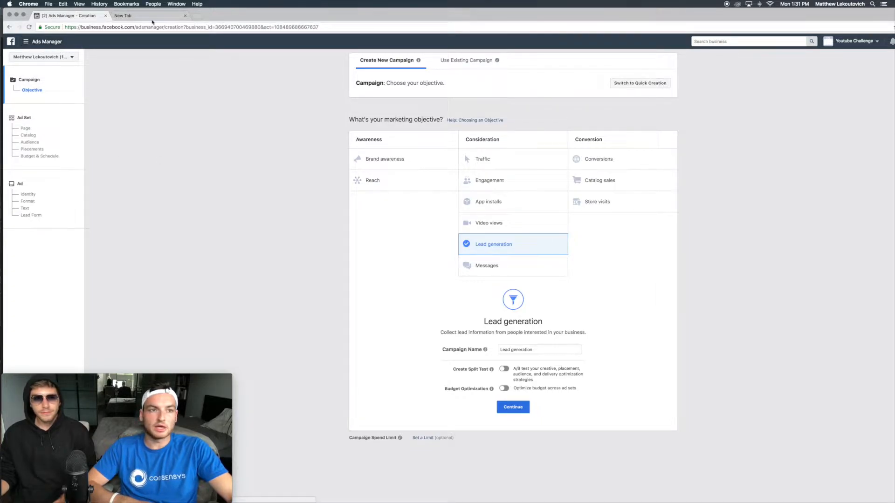
drag(252, 12, 249, 13)
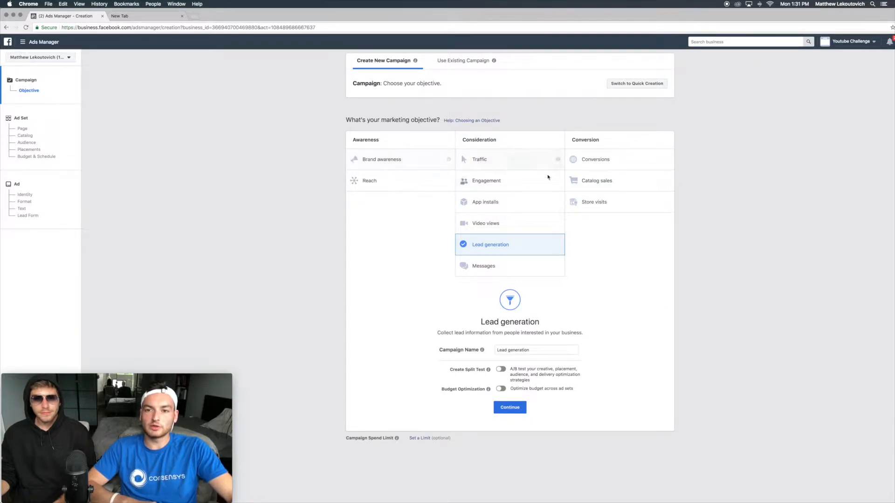
click(597, 159)
click(528, 381)
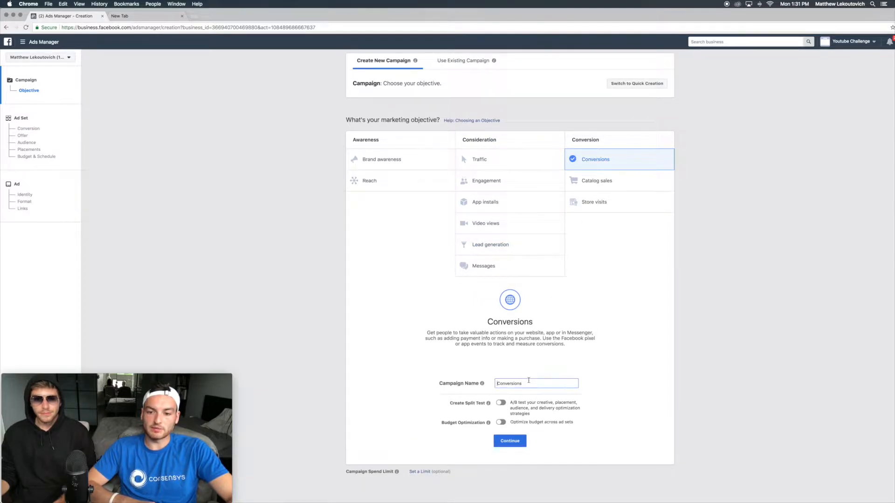
drag(528, 384, 498, 383)
key(BackSpace)
text(Conversions)
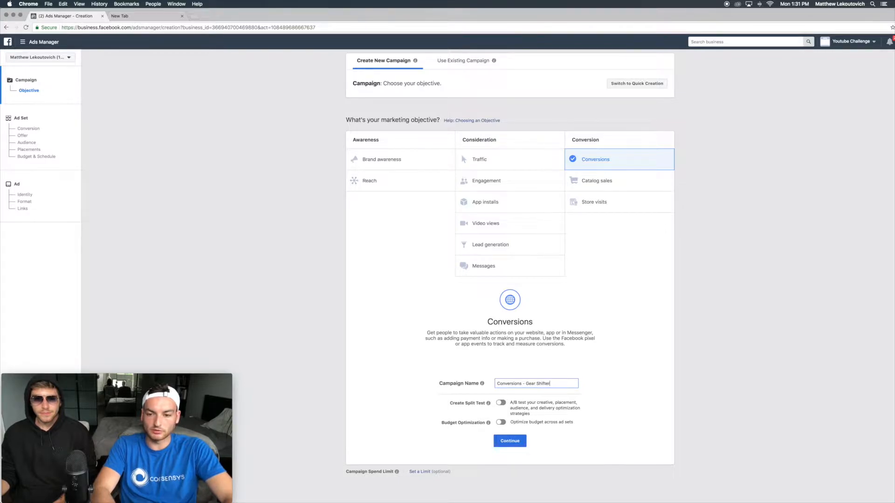
click(503, 441)
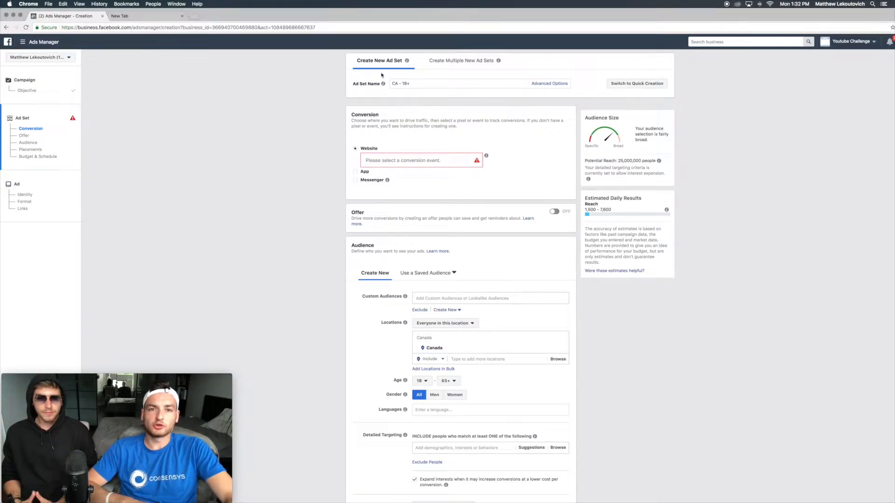
Step: Name the ad set US - Automative - 1
drag(352, 85, 369, 89)
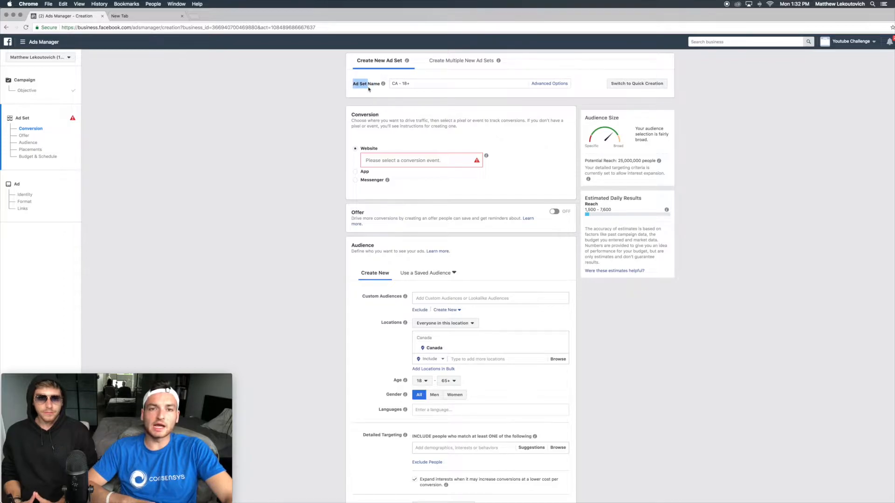
scroll(513, 186, down, 5)
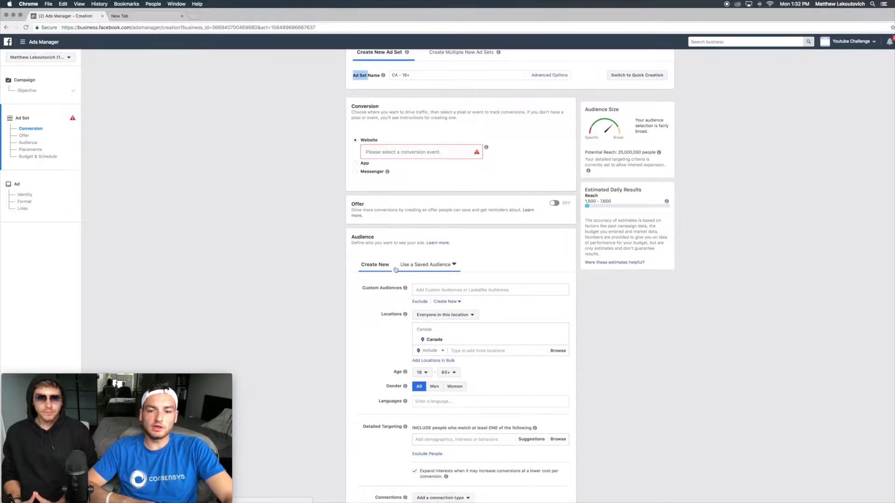
scroll(512, 167, up, 5)
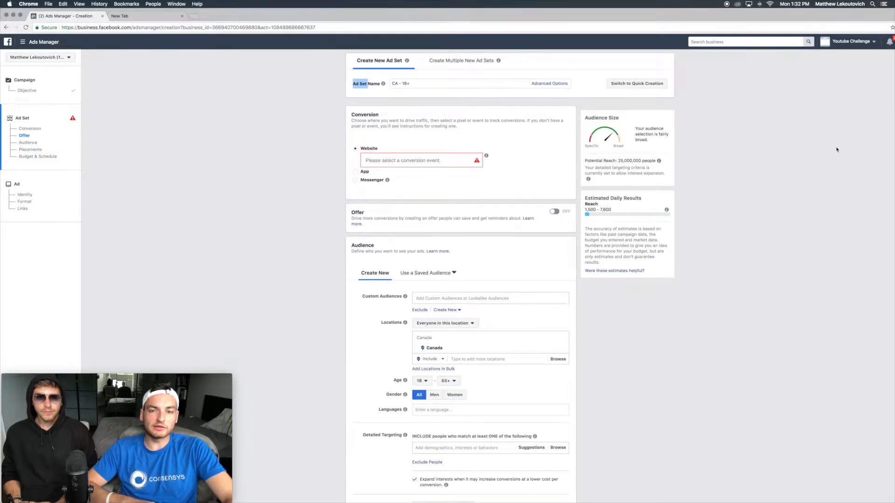
click(420, 83)
key(super+a)
text(s)
text(US)
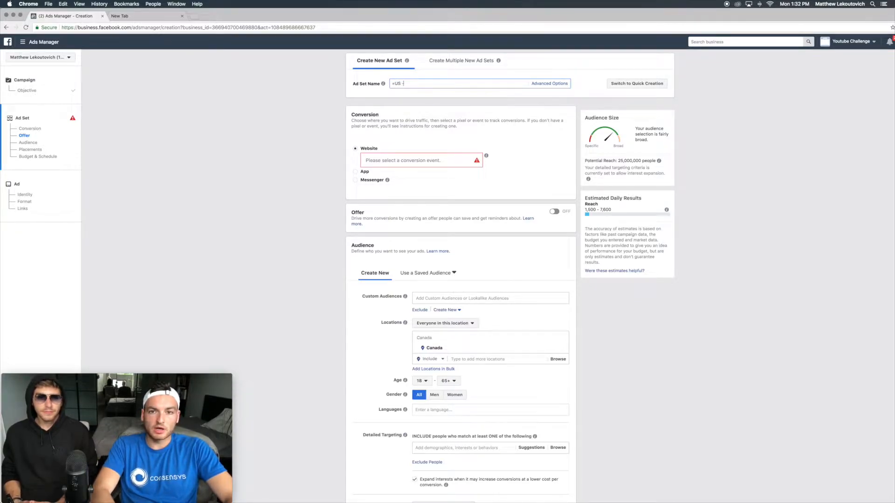
key(BackSpace)
text(UY)
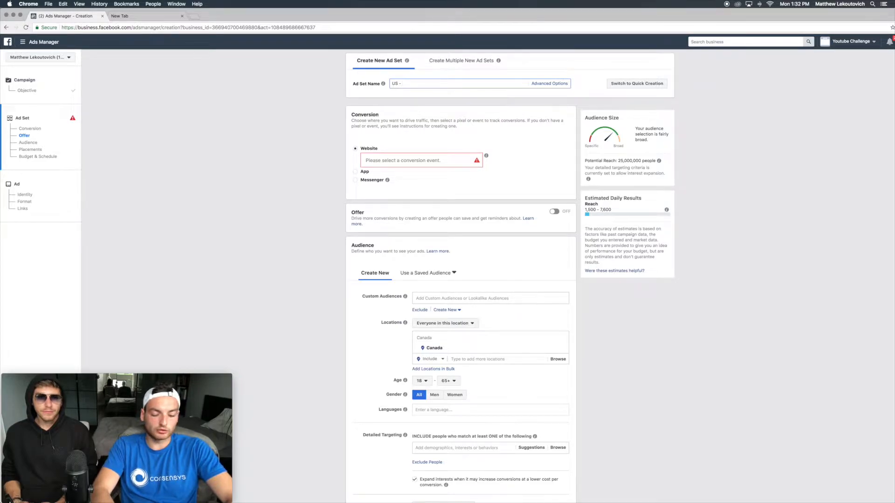
text( - Automative)
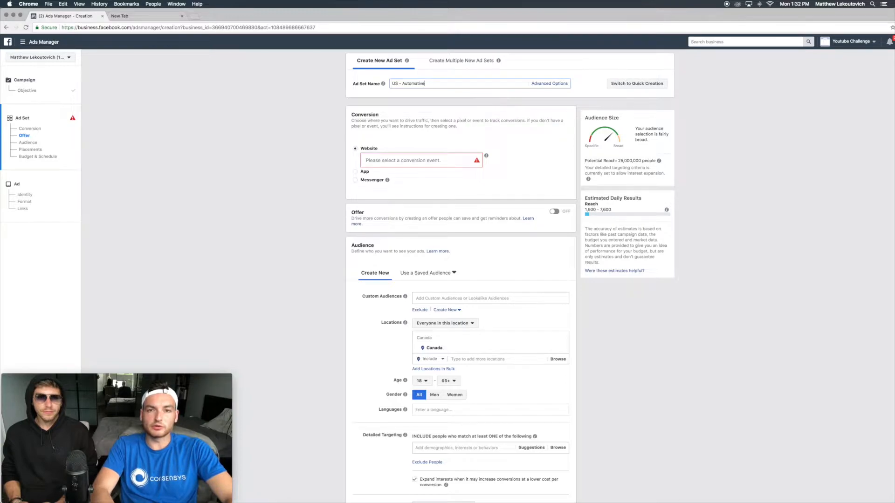
text(s - 1)
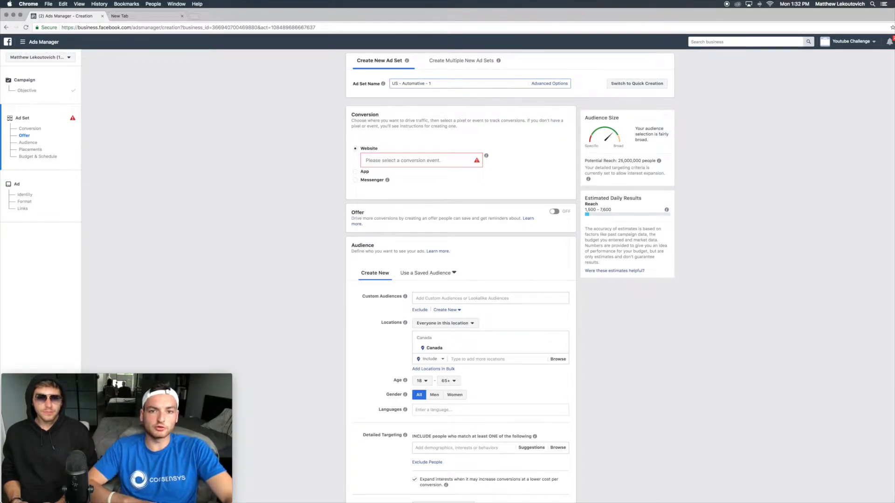
drag(431, 83, 367, 78)
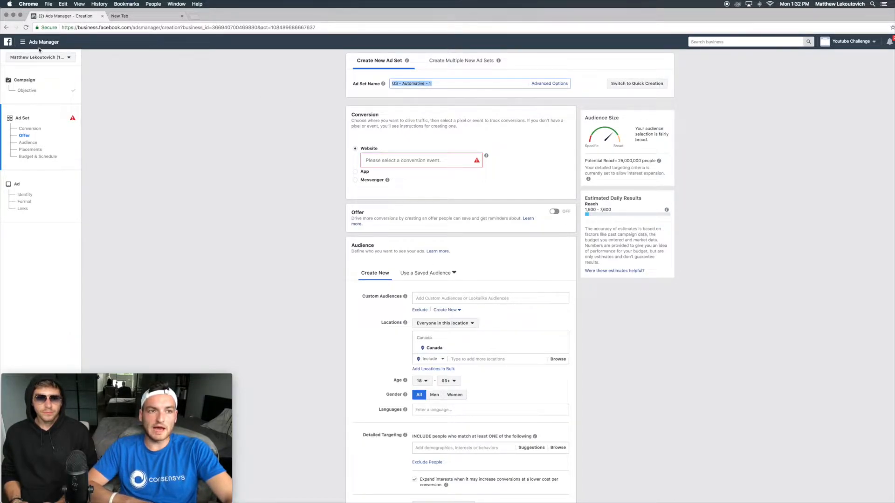
click(435, 82)
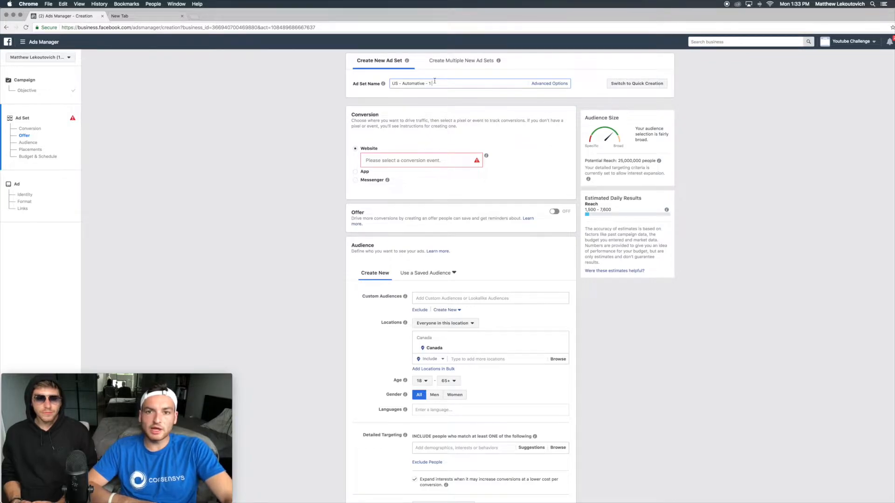
key(super+a)
key(BackSpace)
text(CA - 18+)
scroll(353, 327, down, 5)
scroll(353, 426, up, 10)
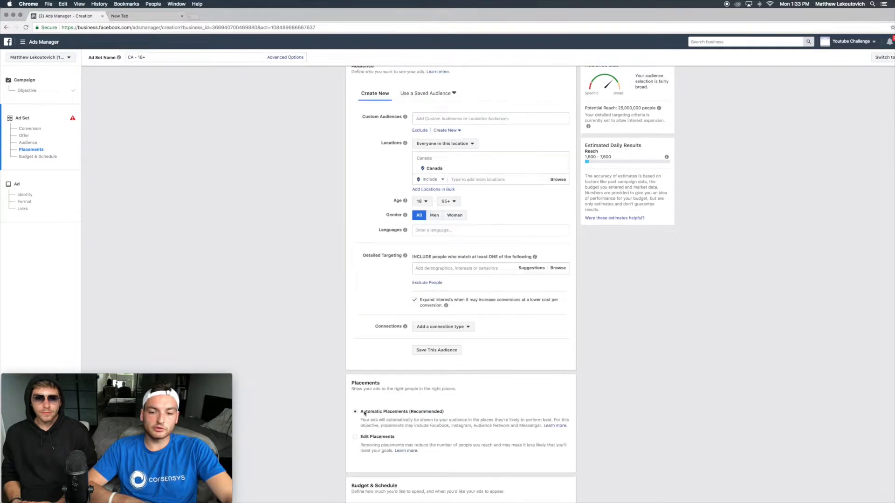
key(super+z)
drag(402, 83, 435, 85)
click(435, 86)
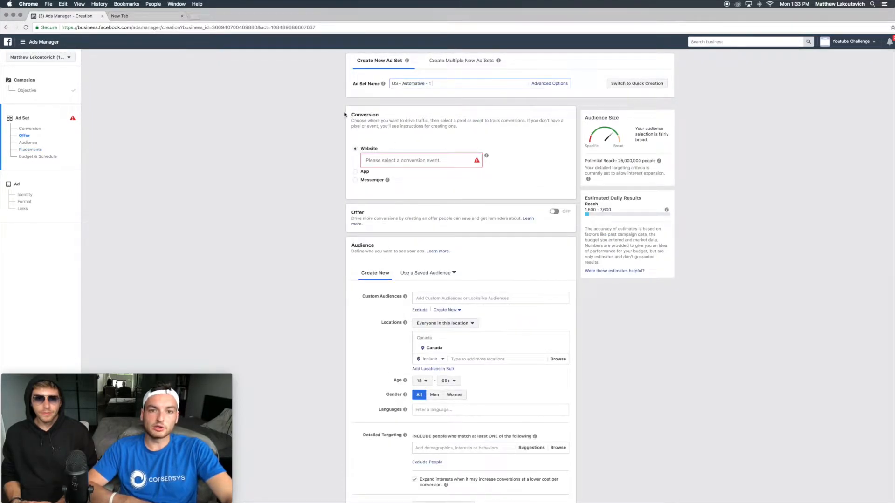
Step: Select Purchase as the website conversion event for the ad set
drag(345, 114, 371, 112)
click(392, 159)
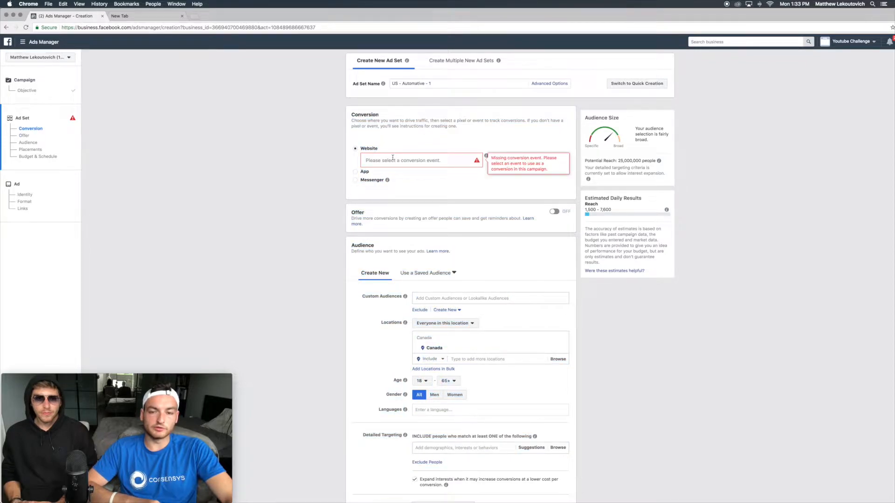
click(393, 159)
scroll(387, 192, down, 2)
scroll(387, 191, up, 3)
scroll(391, 180, down, 5)
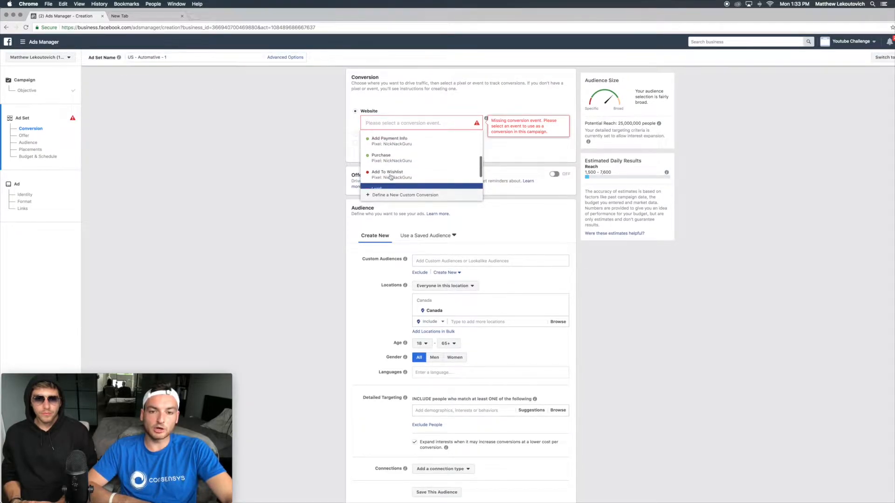
scroll(394, 182, up, 4)
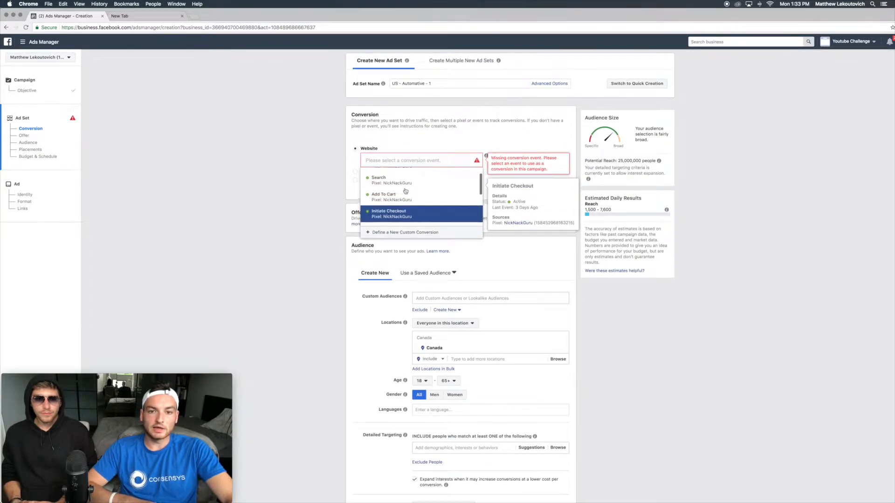
scroll(394, 194, down, 1)
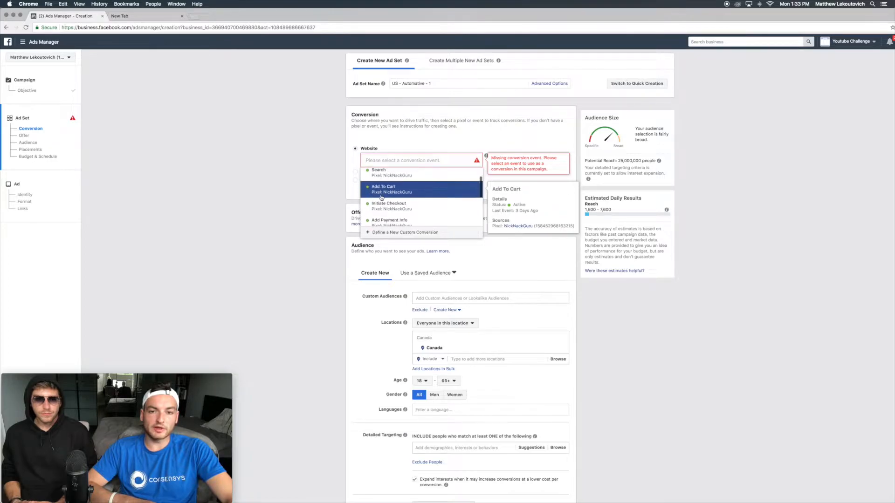
scroll(381, 197, down, 2)
scroll(387, 209, down, 1)
scroll(391, 208, down, 2)
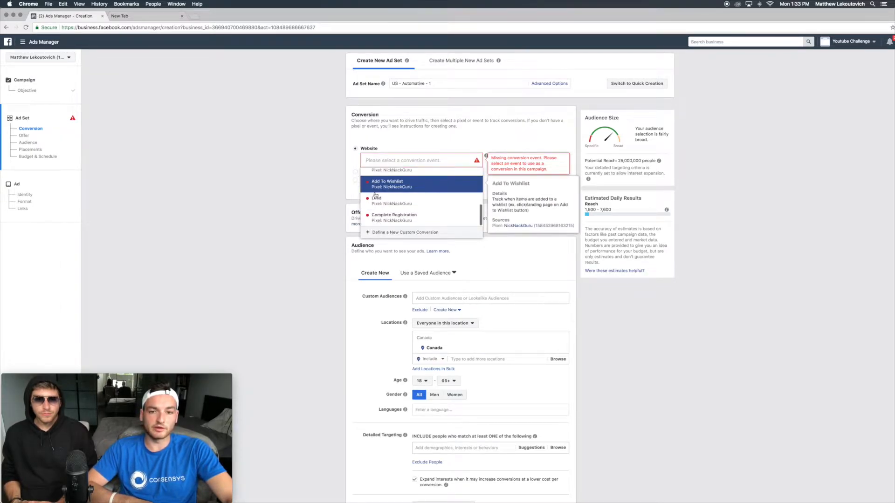
scroll(395, 197, up, 2)
click(396, 197)
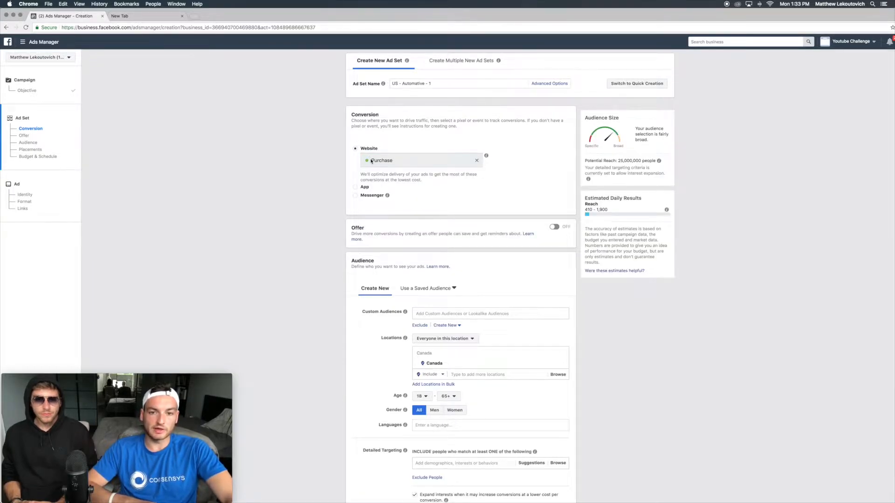
Step: Replace the Canada audience location with United States
drag(372, 162, 457, 180)
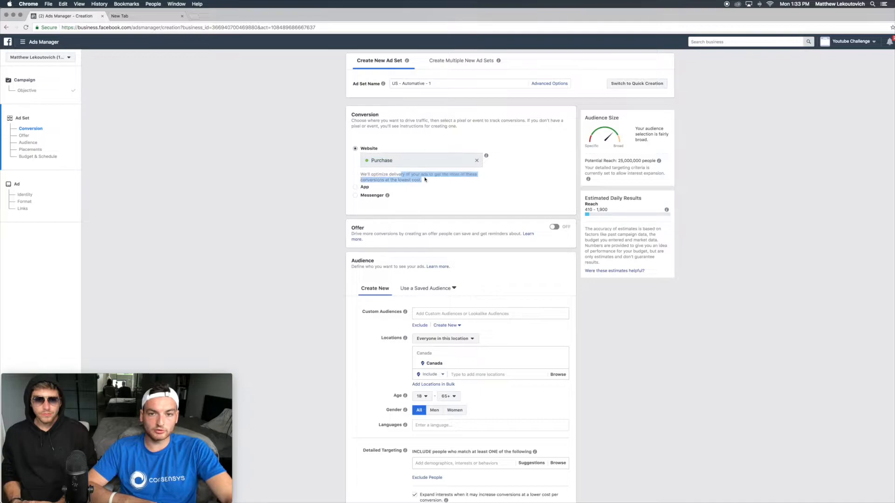
click(456, 179)
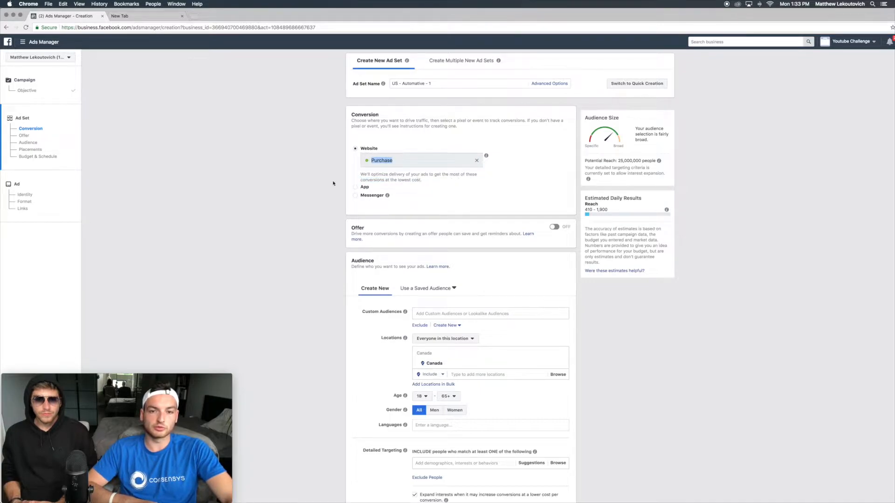
scroll(415, 195, down, 2)
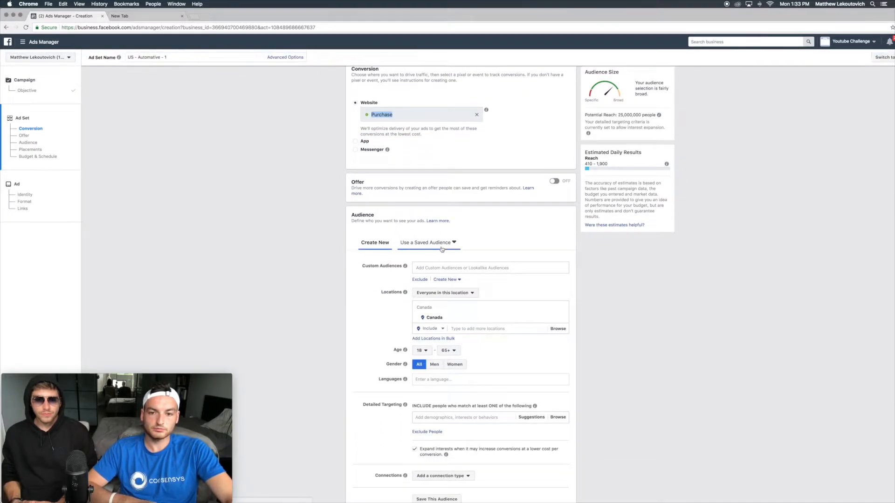
scroll(418, 267, down, 2)
mouse_move(412, 218)
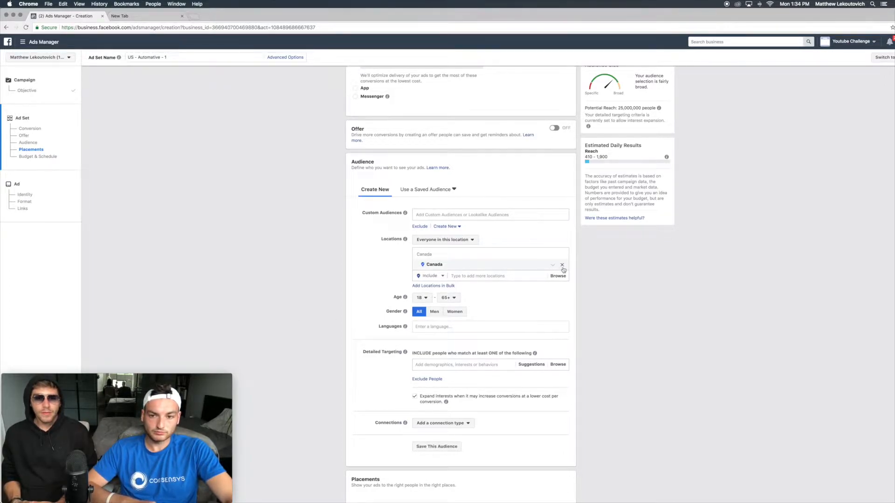
click(563, 266)
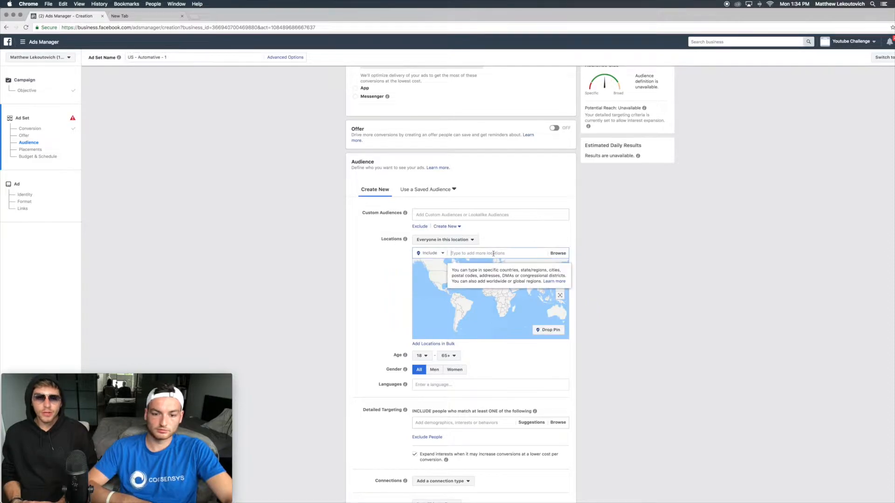
text(United States)
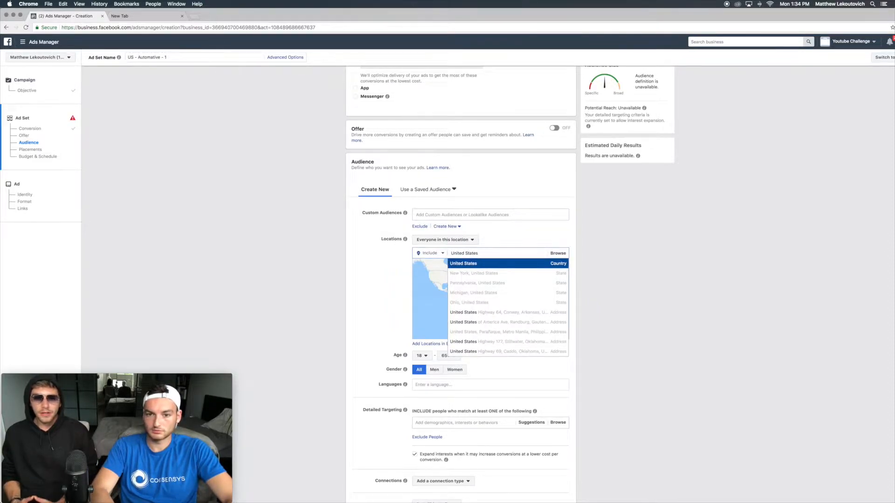
key(Return)
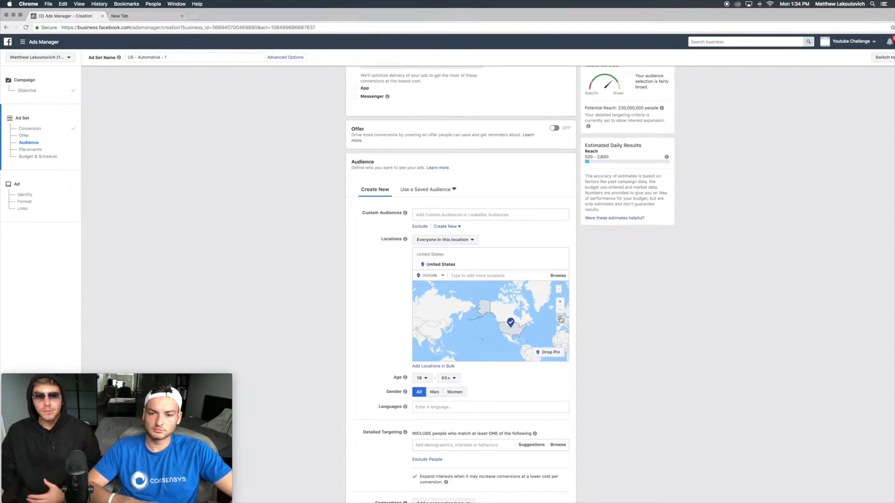
Step: Examine the United States location on the audience map
click(561, 303)
click(561, 304)
click(561, 304)
drag(446, 342, 364, 279)
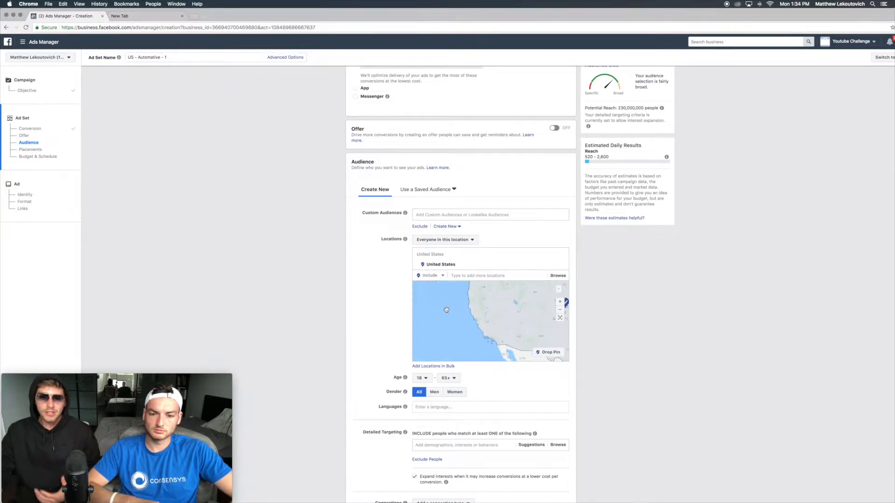
drag(453, 310, 372, 309)
drag(460, 321, 488, 335)
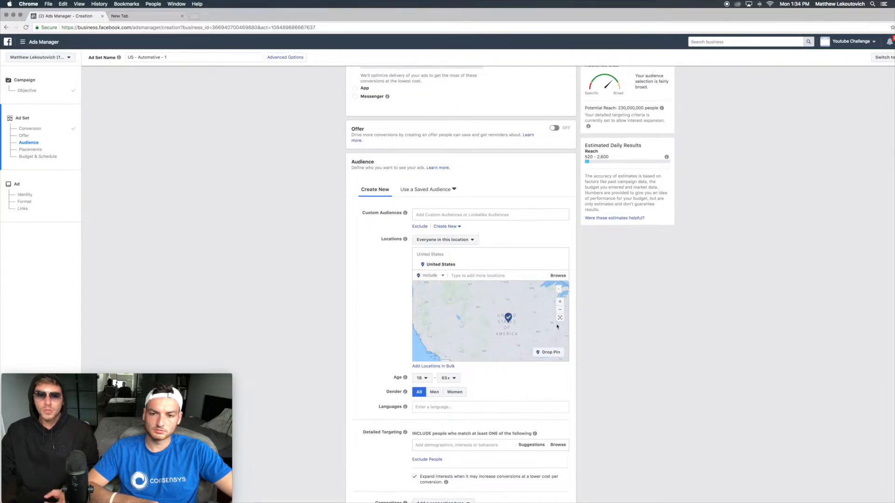
Step: Set the audience's minimum age to 23
click(560, 309)
click(560, 310)
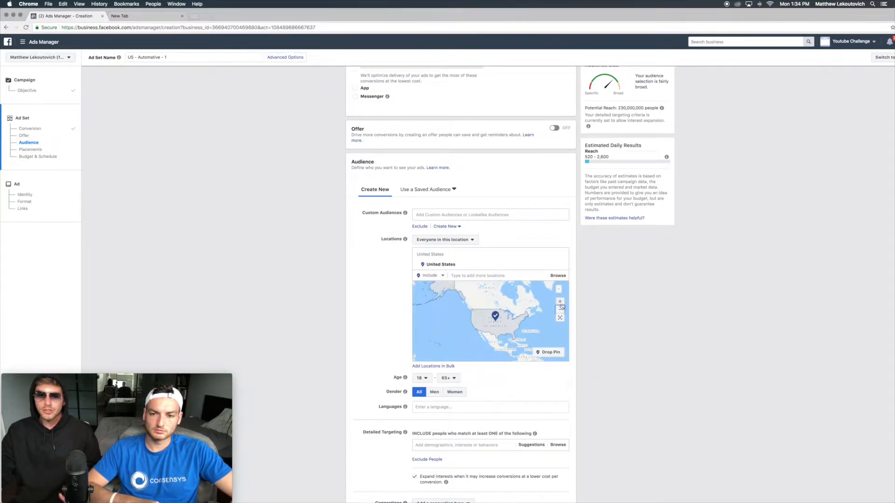
click(560, 302)
click(560, 302)
click(560, 302)
click(560, 310)
click(560, 309)
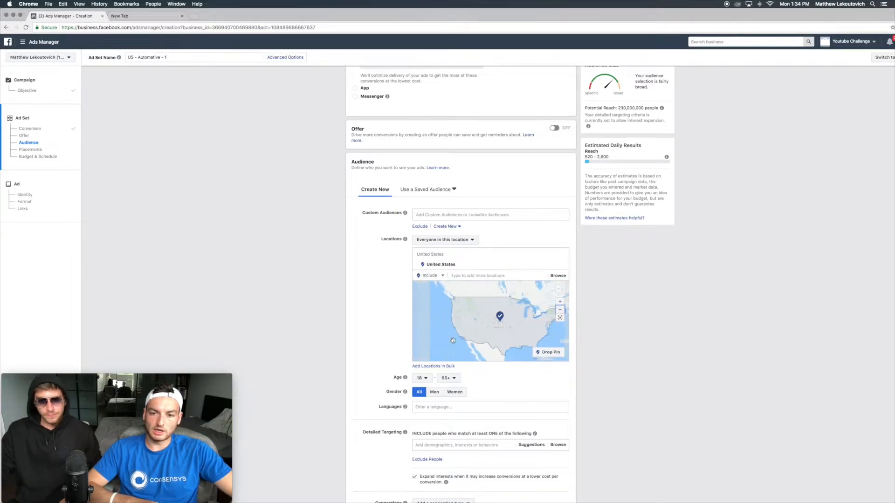
scroll(440, 352, down, 2)
click(421, 378)
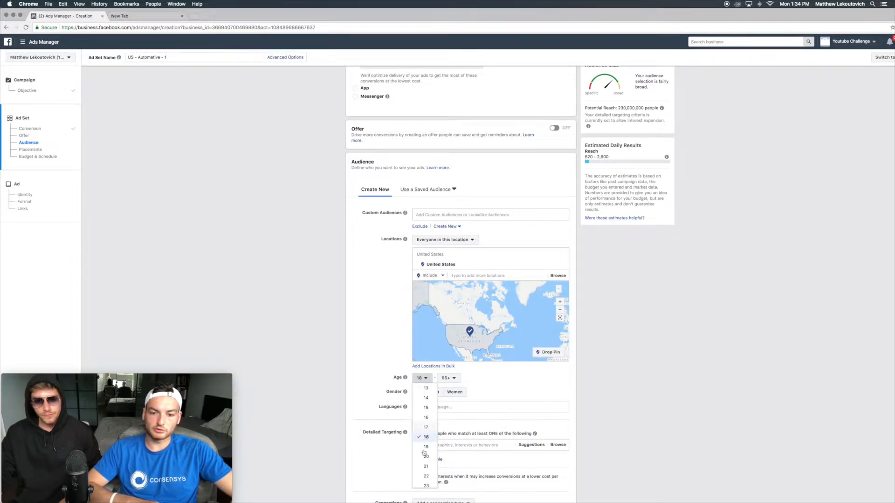
click(426, 485)
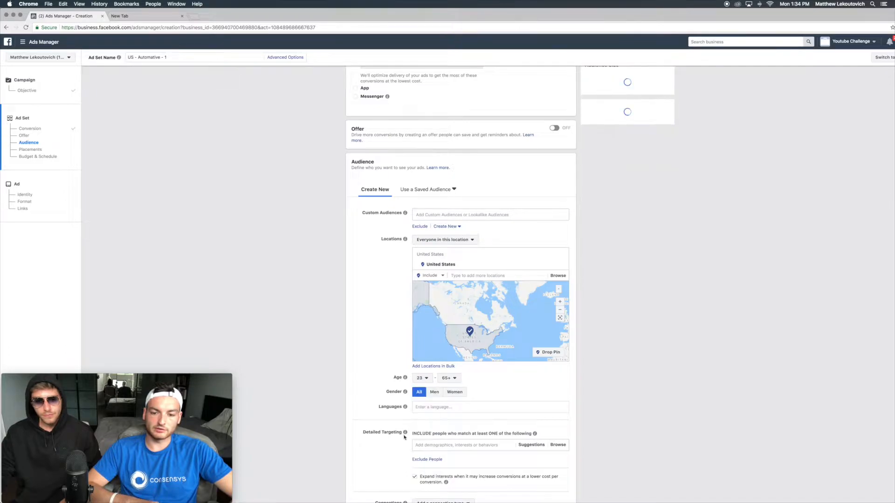
Step: Review the audience size and potential reach estimate for the ad set
scroll(373, 372, down, 1)
scroll(373, 372, down, 1)
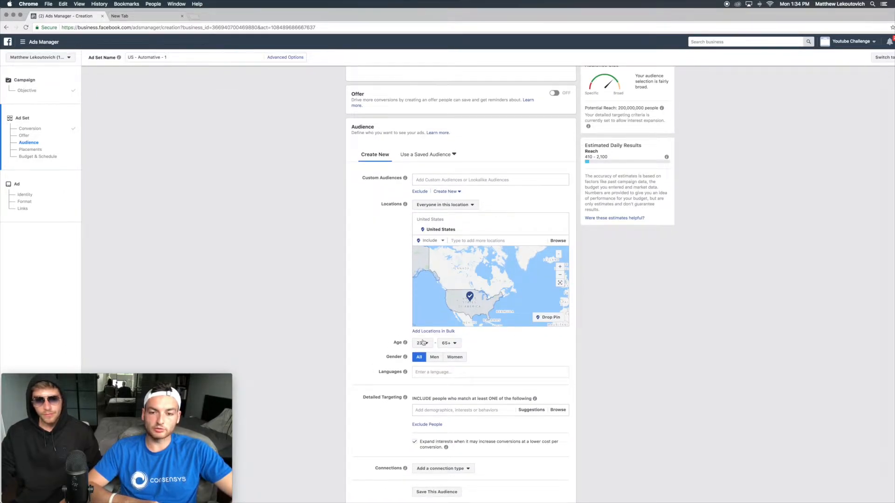
scroll(423, 342, down, 1)
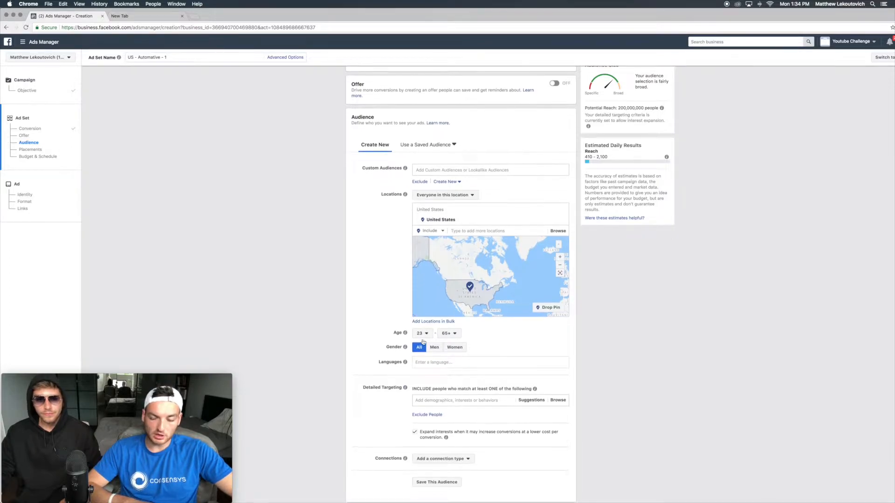
scroll(426, 347, down, 3)
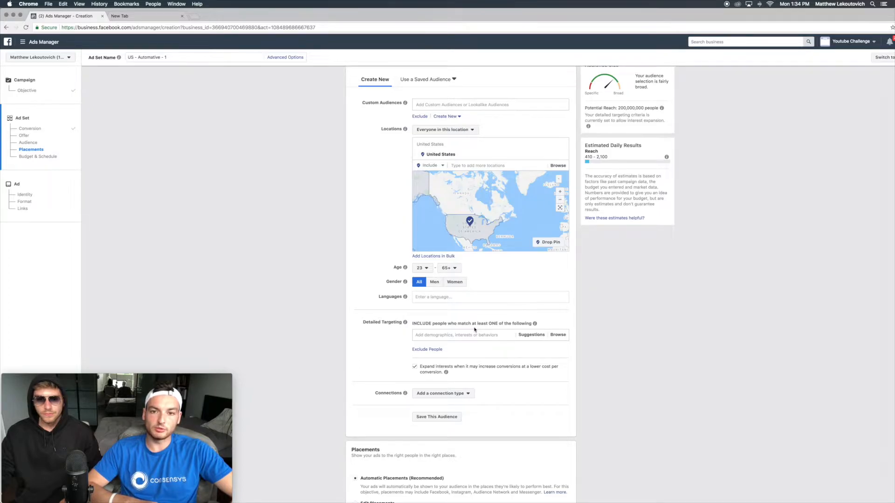
scroll(475, 330, up, 1)
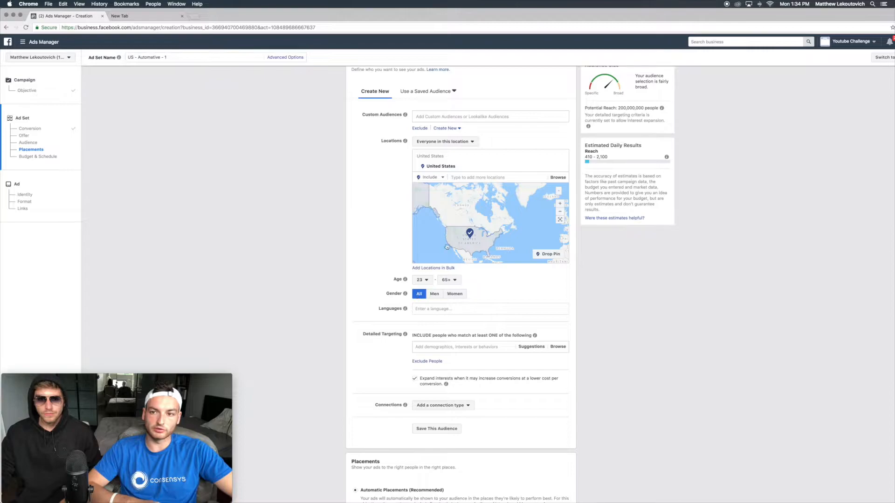
drag(589, 107, 633, 106)
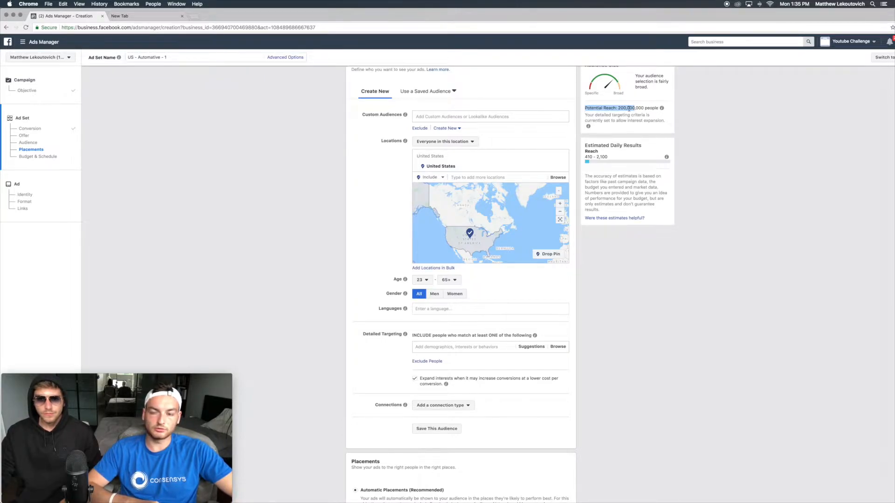
scroll(399, 307, down, 2)
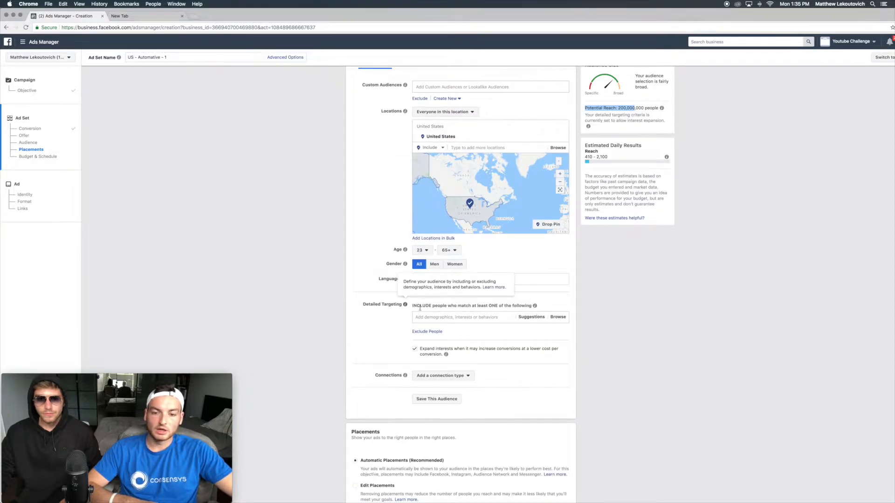
Step: View the gear-shift keychain ad image in Photoshop and return to Ads Manager
click(420, 317)
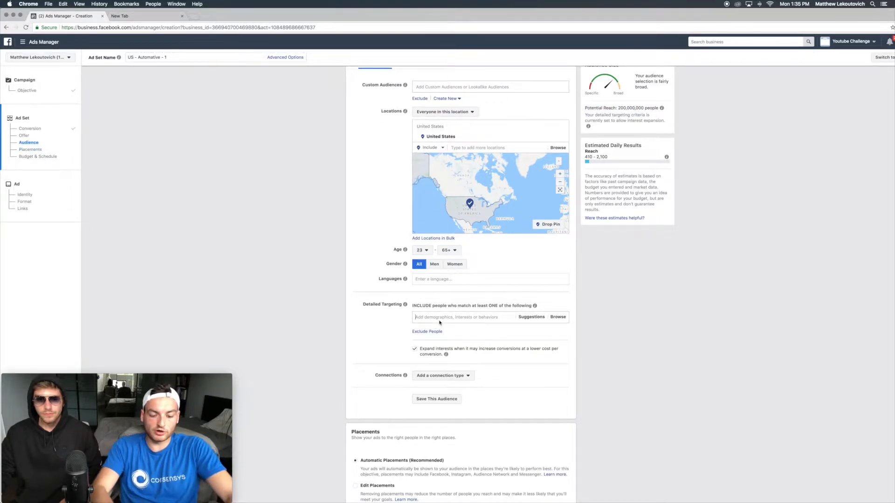
key(ctrl+Up)
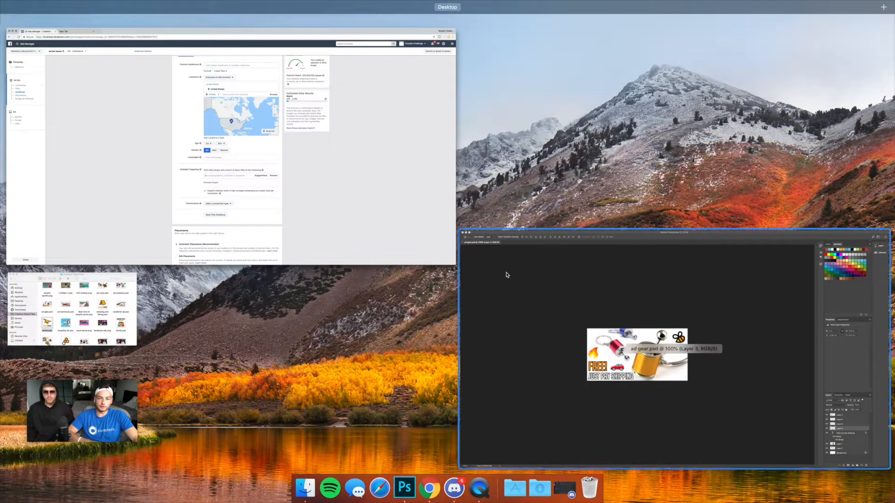
click(506, 274)
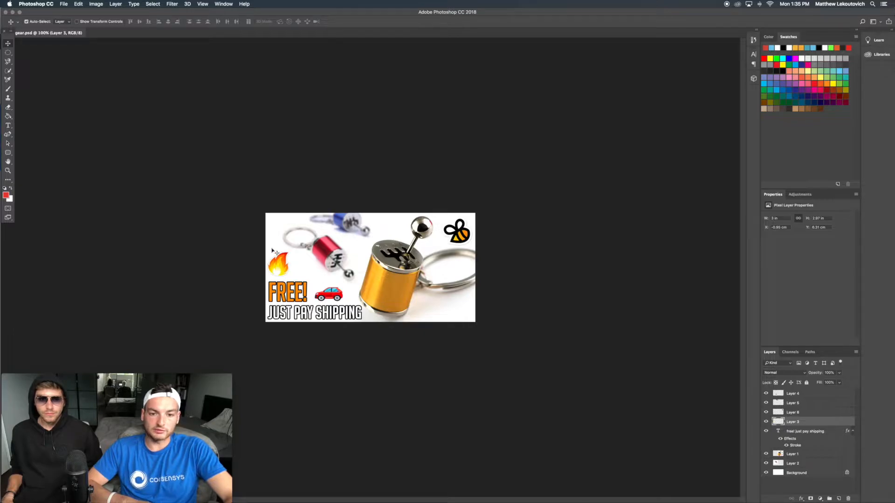
key(ctrl+Up)
click(368, 185)
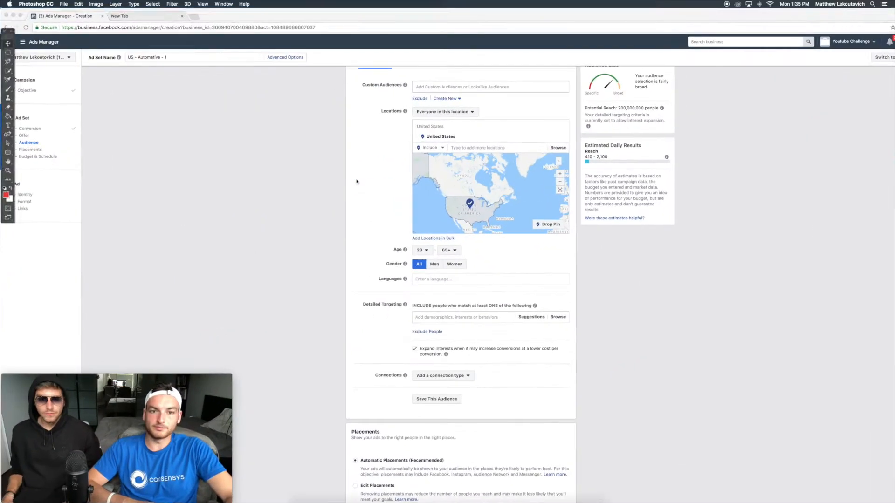
key(ctrl+Up)
click(516, 355)
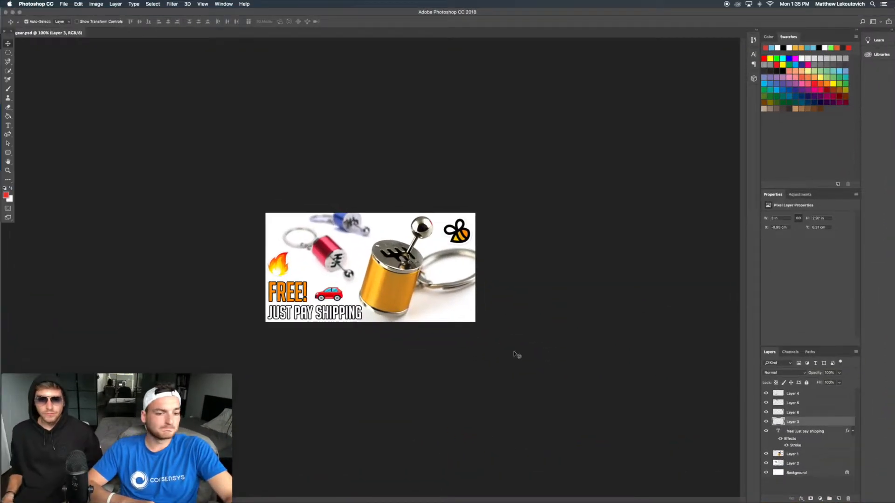
key(ctrl+Up)
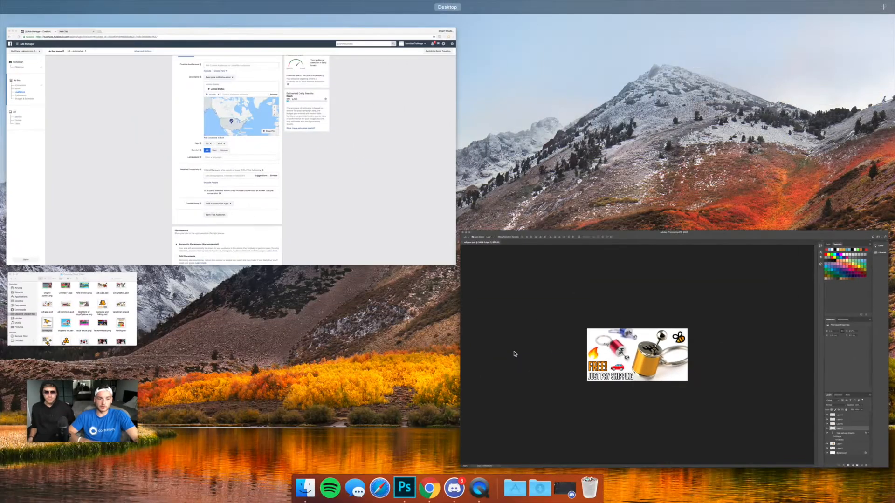
click(334, 219)
Step: Add Manual transmission as a detailed targeting interest
click(437, 278)
click(420, 316)
text(Manual trans)
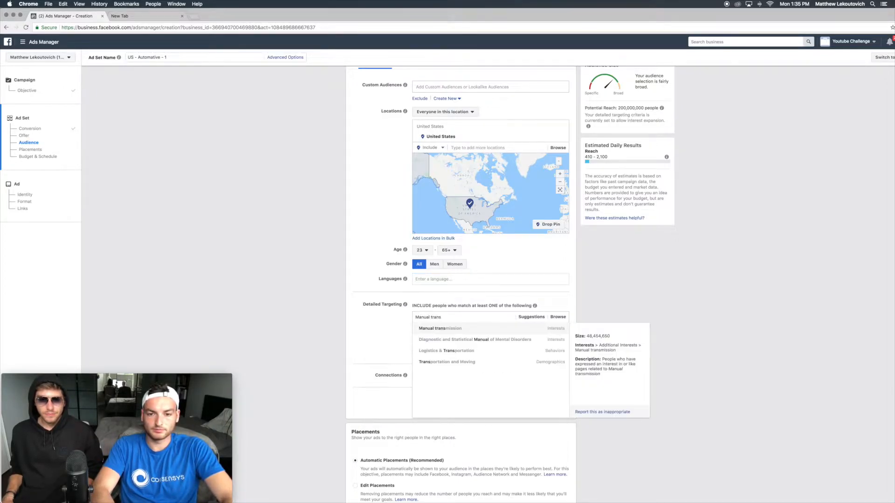
key(Return)
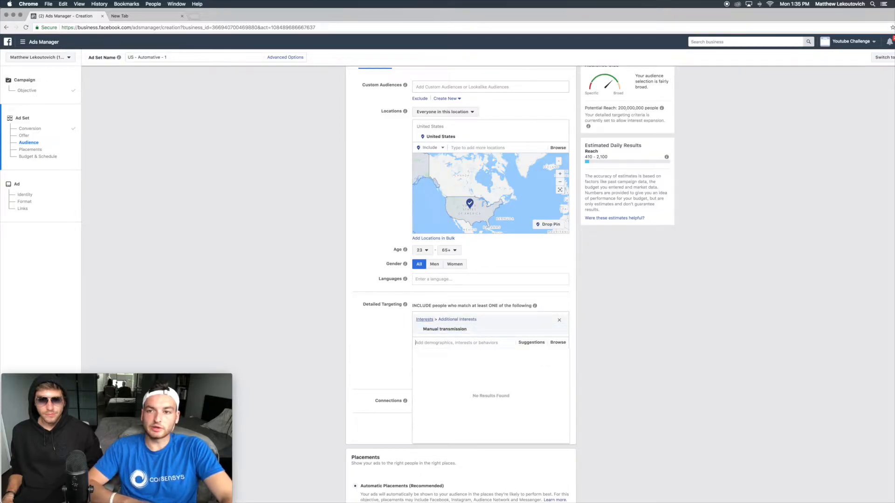
Step: Browse the suggested interests for detailed targeting
click(529, 342)
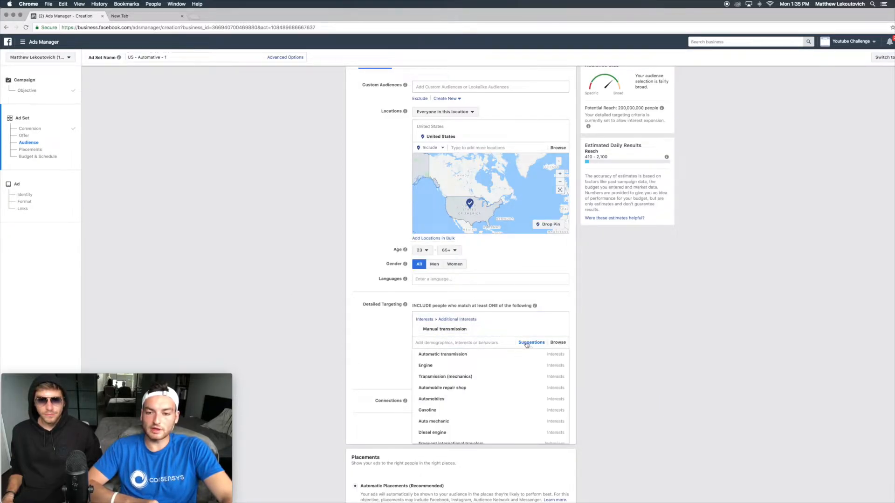
scroll(439, 408, down, 2)
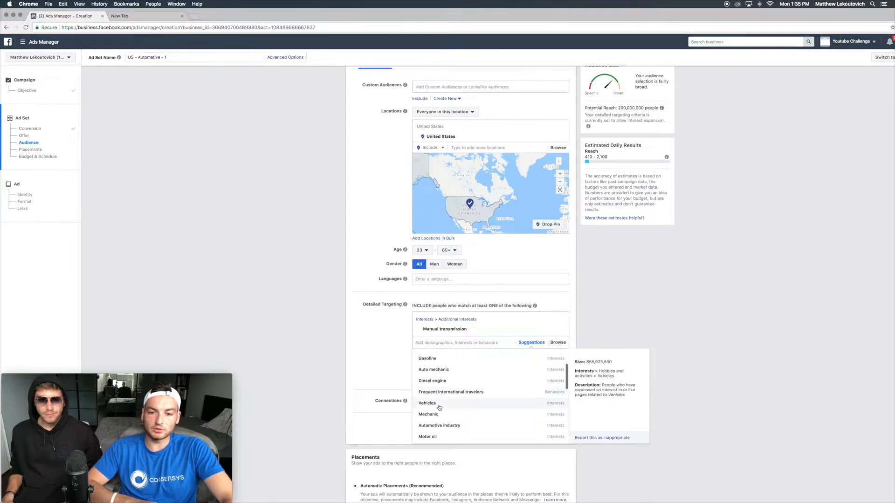
scroll(444, 393, down, 1)
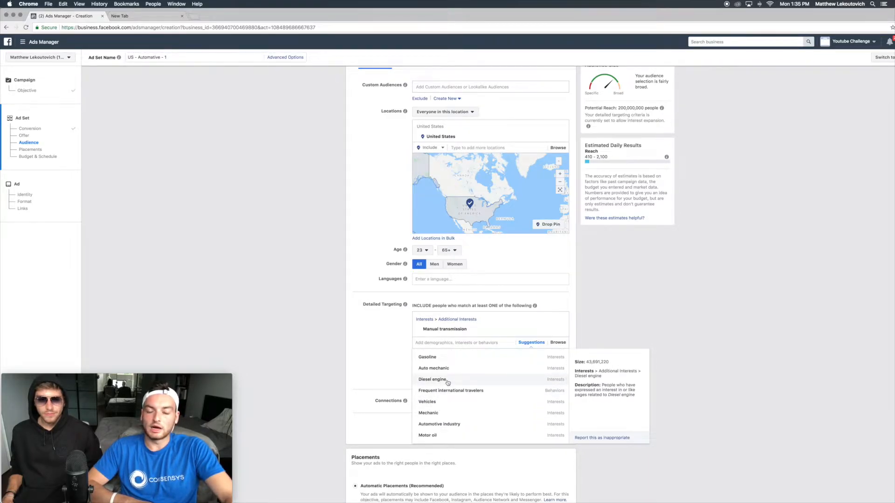
scroll(447, 383, down, 5)
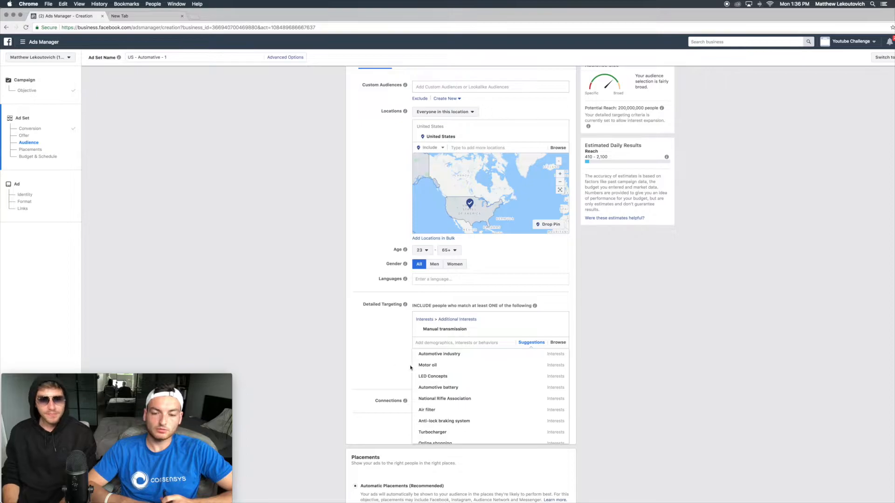
scroll(465, 391, up, 3)
click(392, 356)
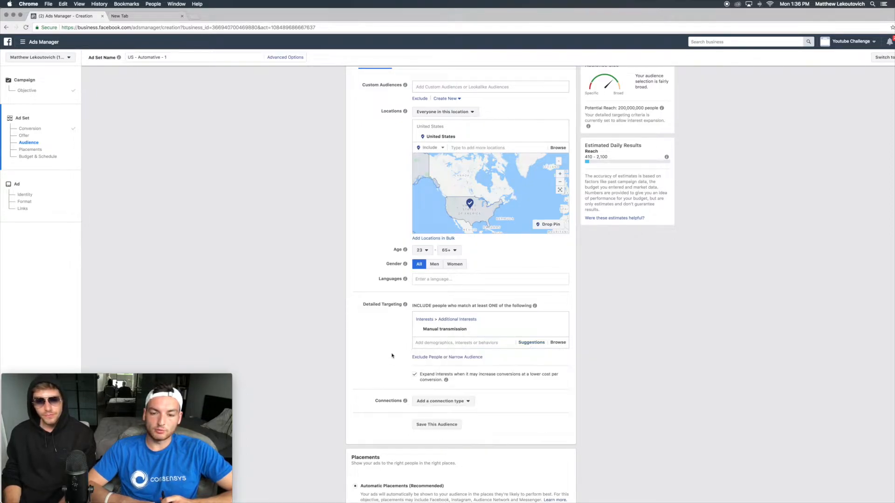
Step: Narrow the audience so people must also match the Mechanic interest
click(490, 342)
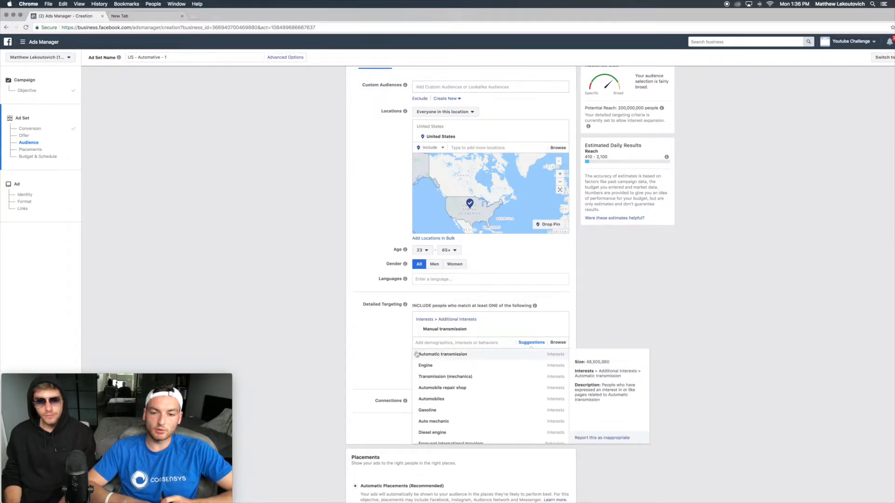
click(378, 349)
click(468, 357)
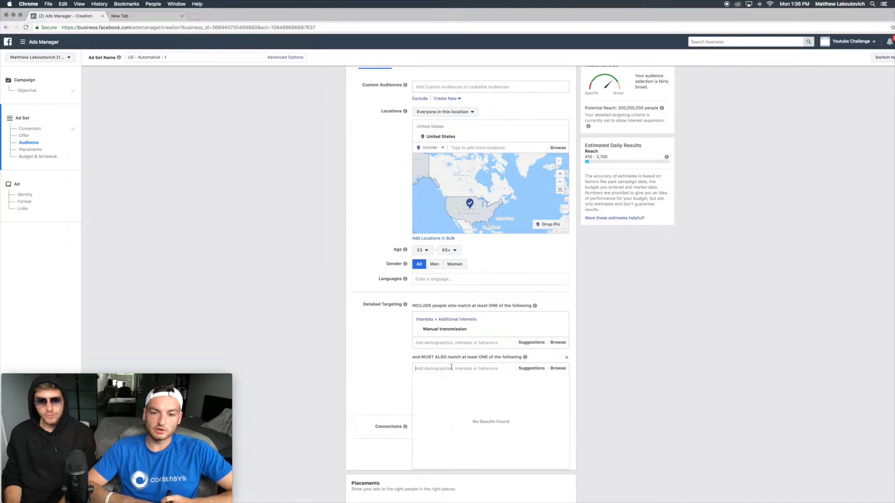
text(Mechanic)
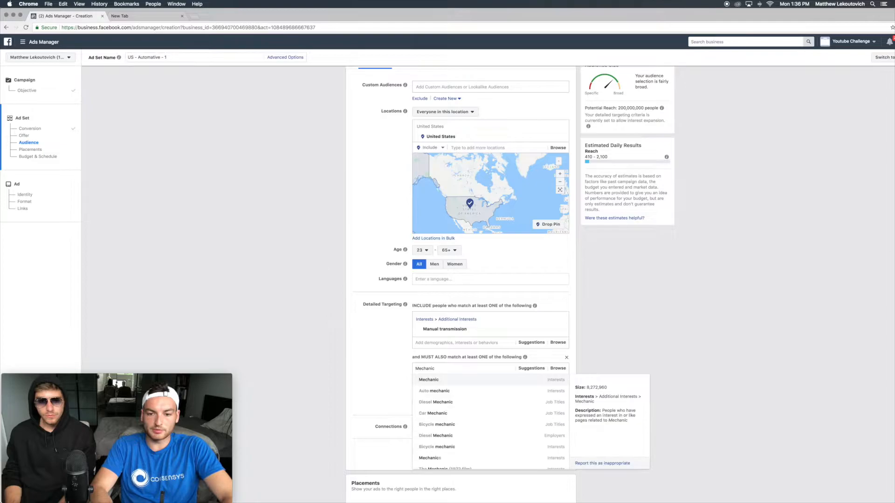
key(Return)
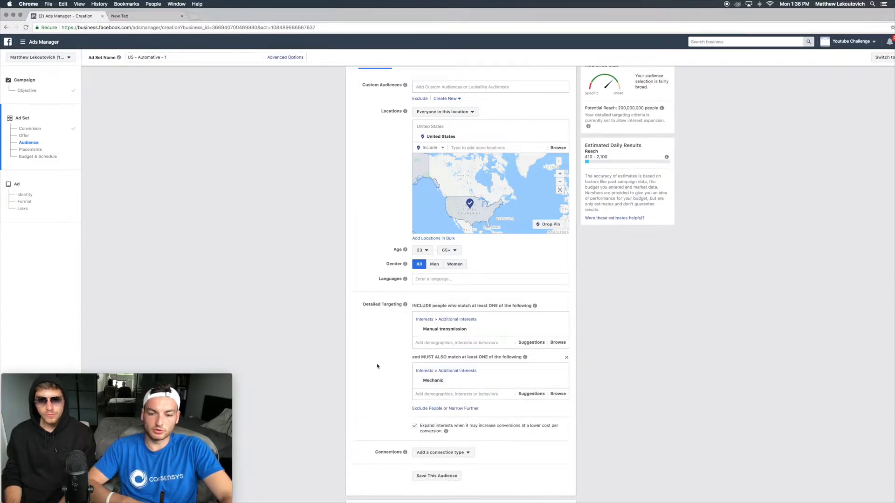
Step: Narrow the audience further so people must also match the Engaged Shoppers behavior
click(464, 409)
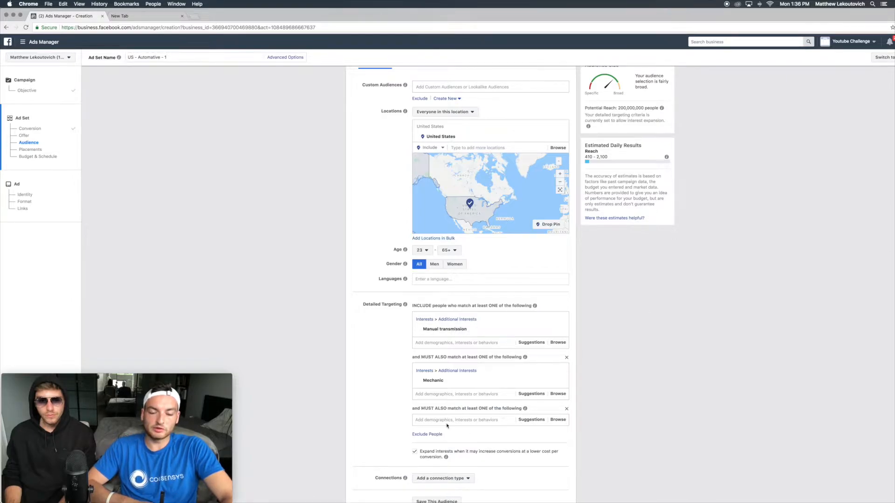
drag(413, 306, 508, 304)
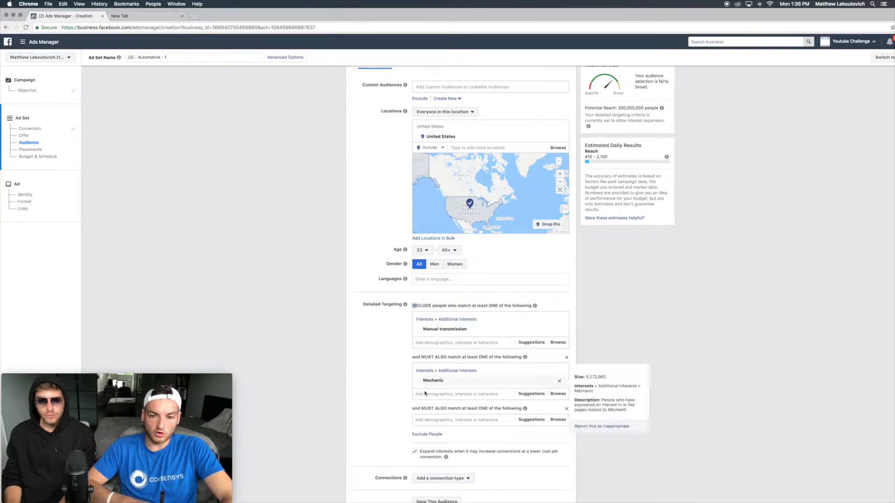
mouse_move(433, 385)
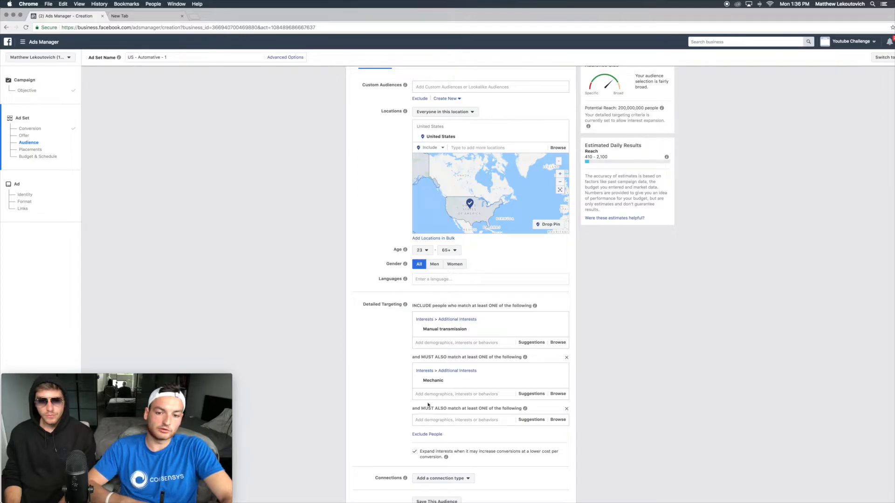
drag(428, 403, 523, 417)
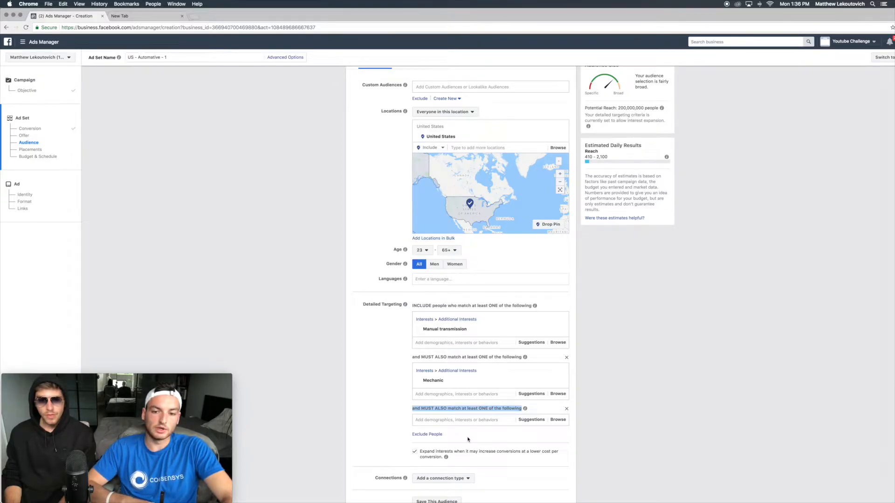
click(454, 420)
text(E)
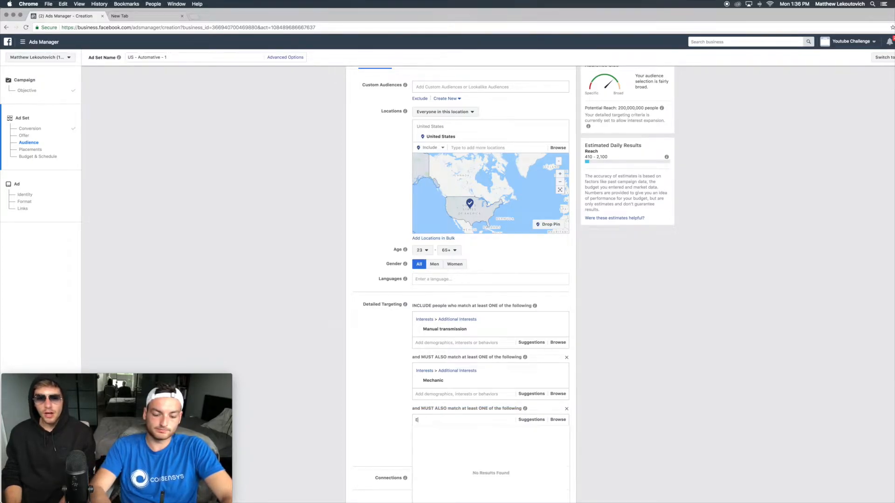
text(ngaged Shop)
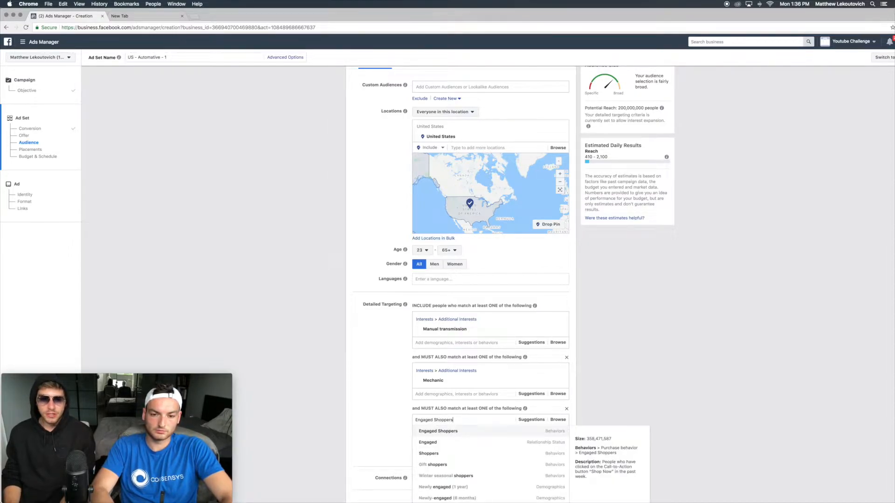
text(pers)
key(Return)
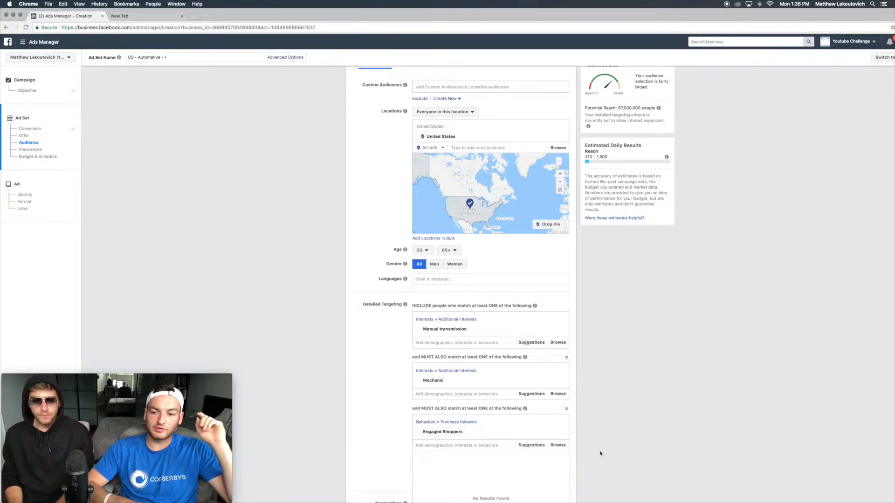
mouse_move(531, 439)
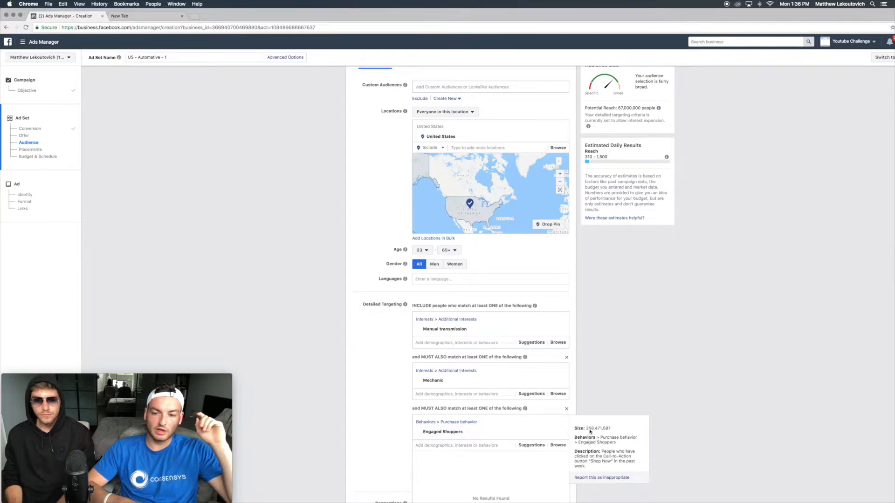
Step: Turn off the option to expand interests when it may increase conversions
scroll(479, 431, down, 3)
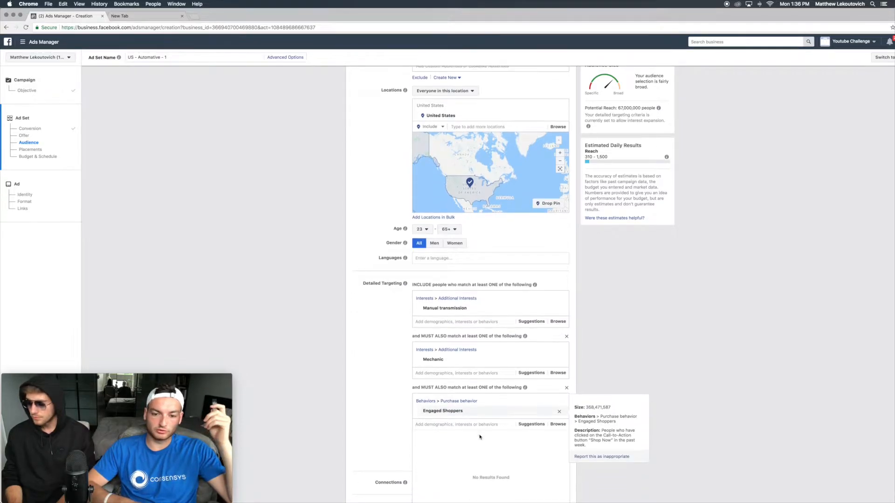
click(388, 380)
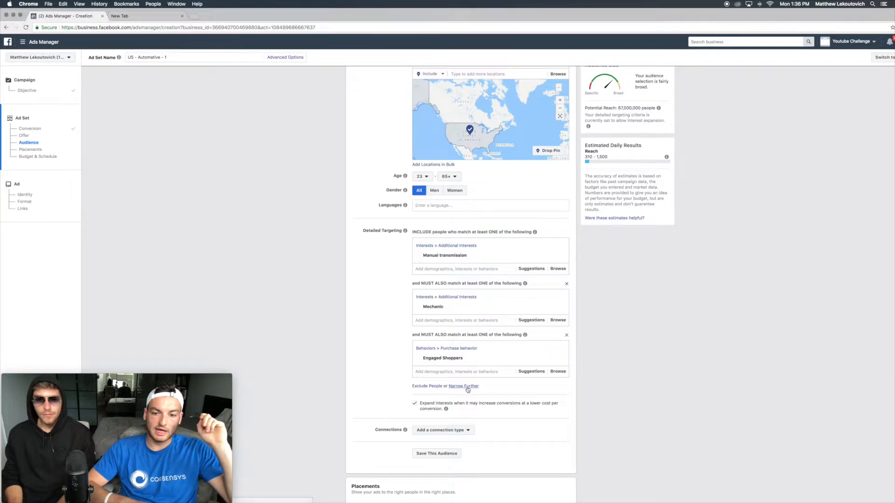
drag(617, 107, 635, 106)
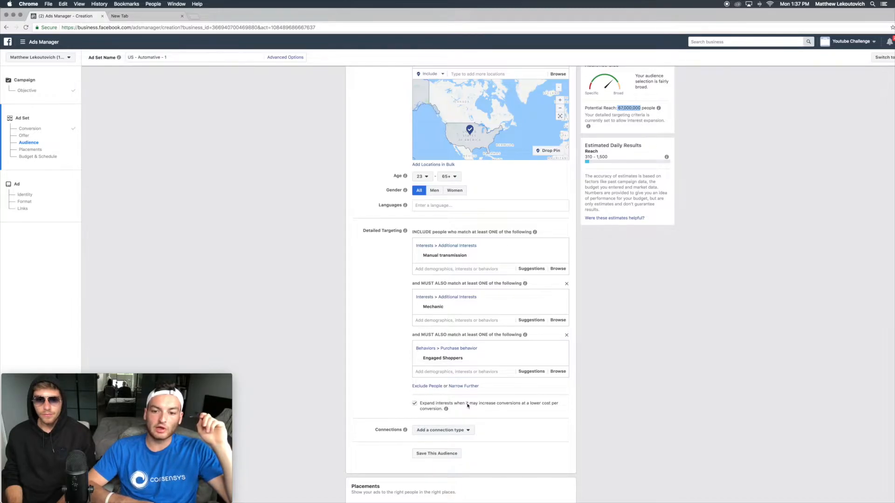
click(523, 405)
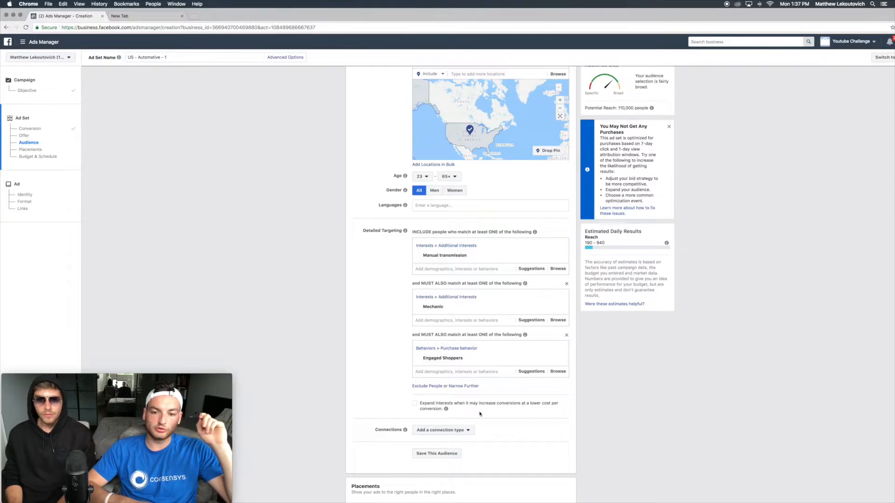
Step: Narrow the audience further so people must also match the Automobiles interest, chosen from the suggestions
click(465, 386)
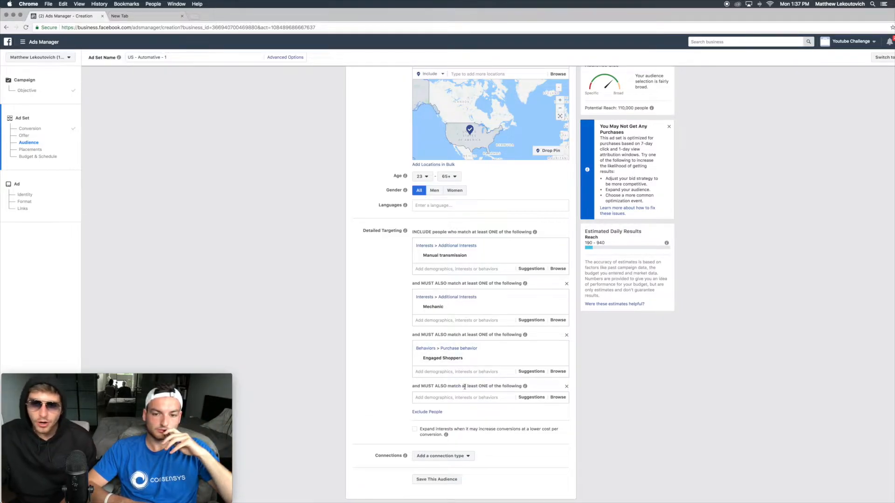
click(669, 128)
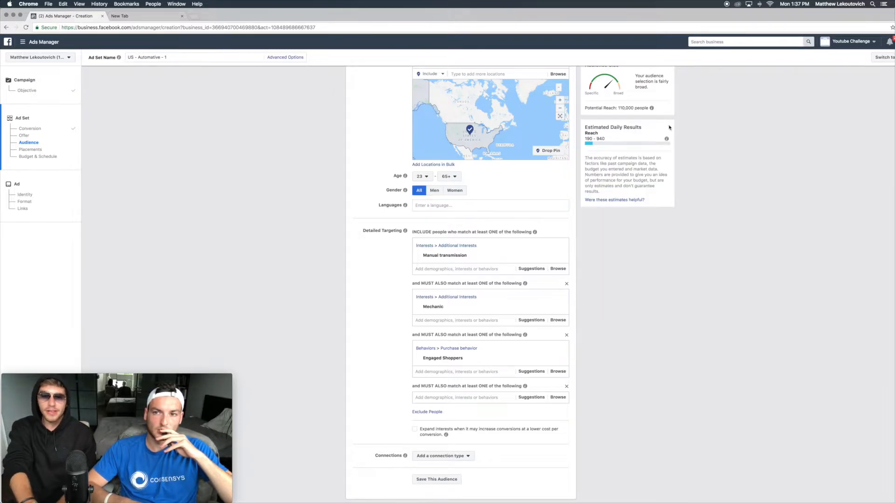
click(532, 397)
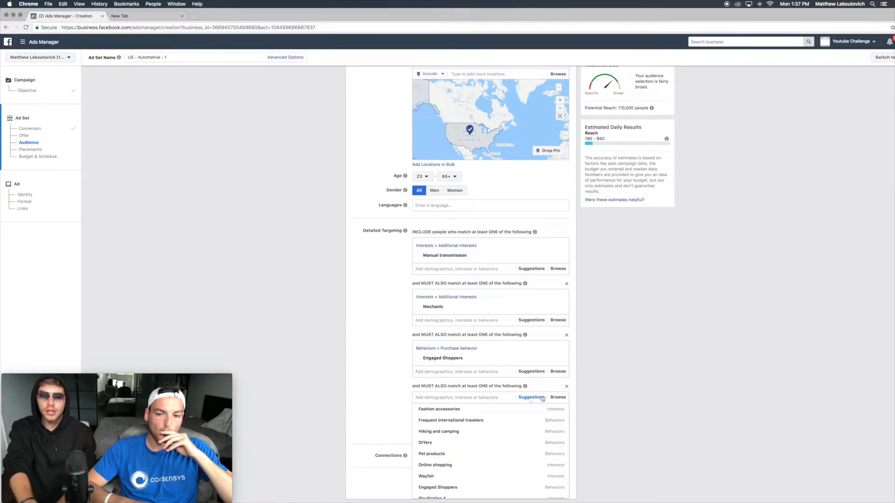
scroll(609, 399, down, 2)
scroll(500, 422, down, 2)
scroll(500, 422, down, 1)
click(484, 407)
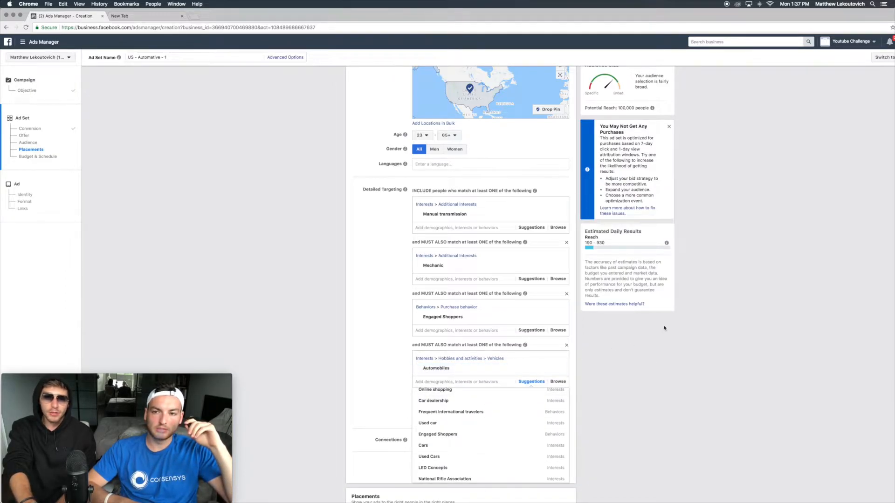
drag(674, 126, 670, 127)
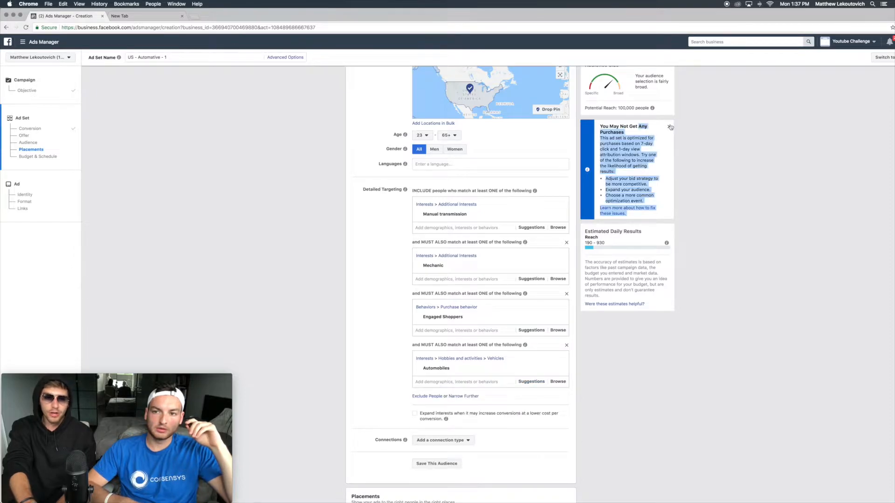
click(669, 127)
Step: Toggle the interest expansion option on and back off
click(415, 414)
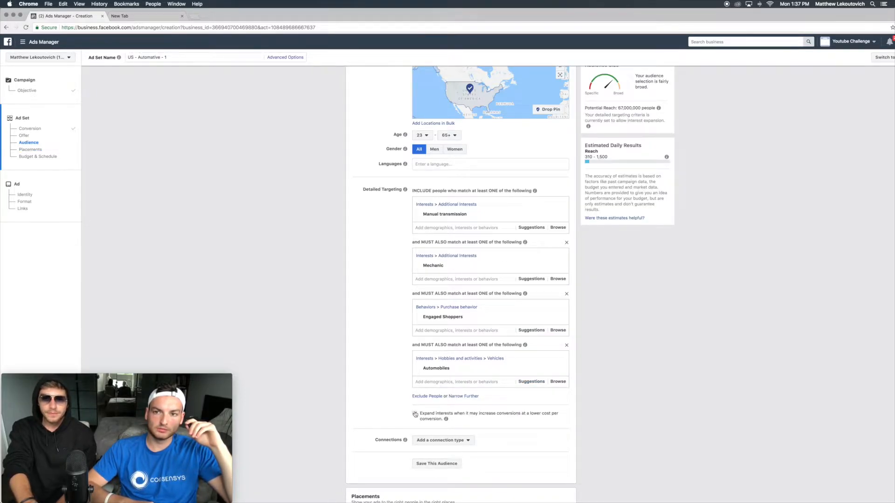
click(415, 414)
Step: Review the detailed targeting entries and the explanation of the potential reach estimate
scroll(578, 373, down, 4)
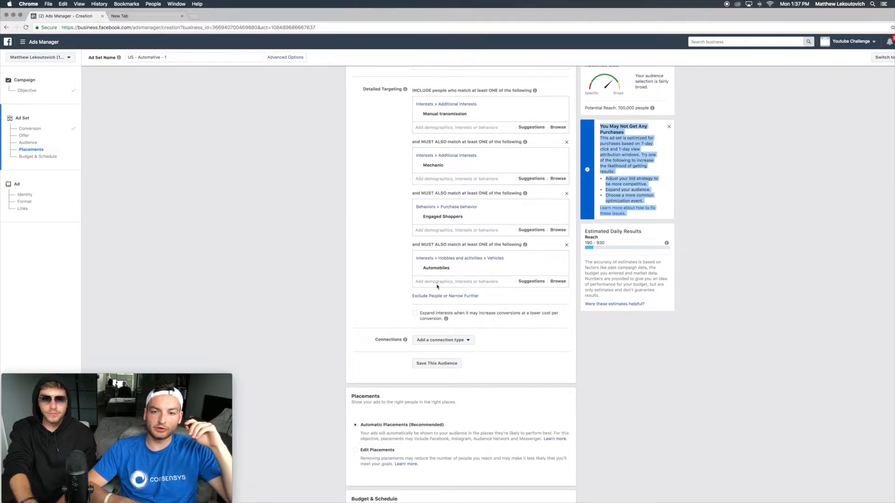
mouse_move(434, 268)
scroll(443, 271, up, 1)
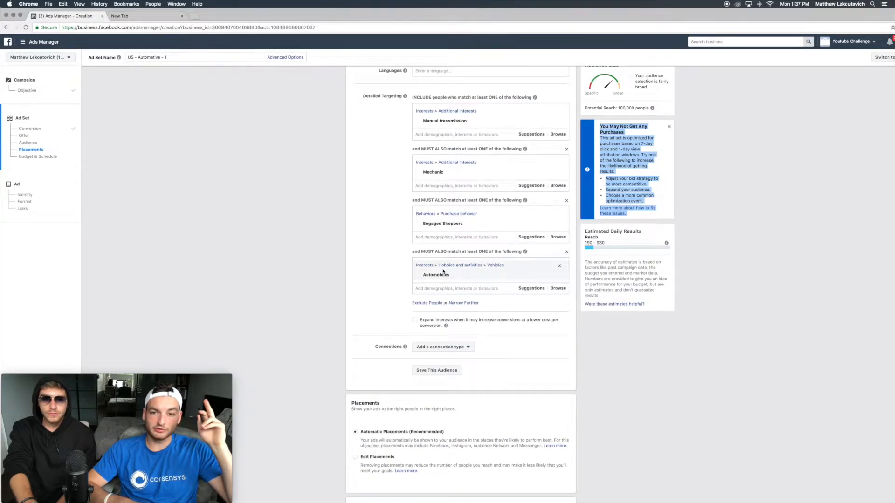
scroll(443, 271, up, 3)
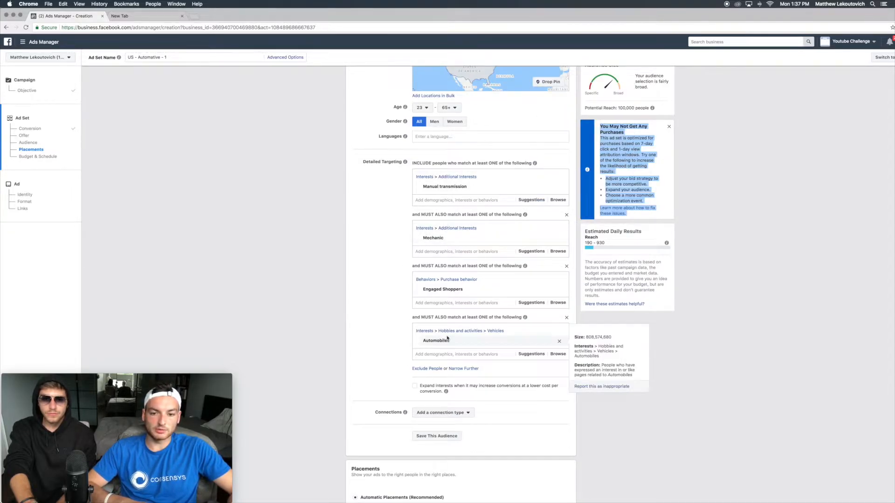
scroll(448, 339, down, 1)
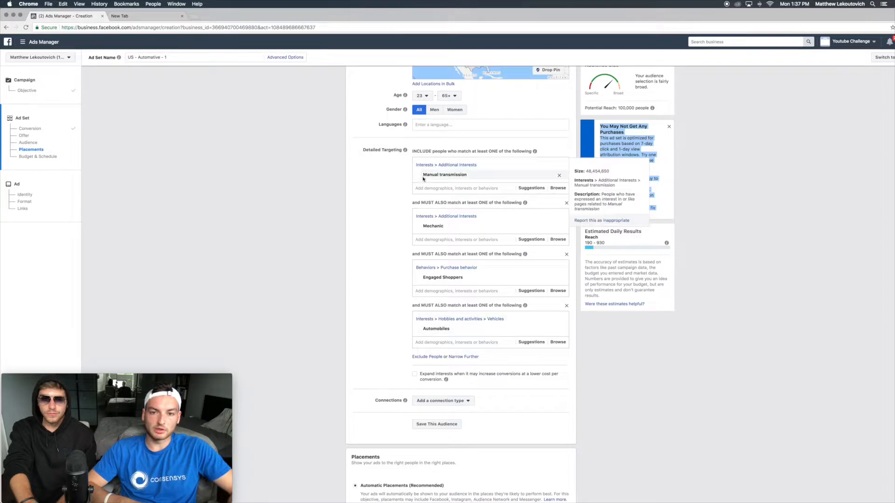
drag(619, 108, 653, 111)
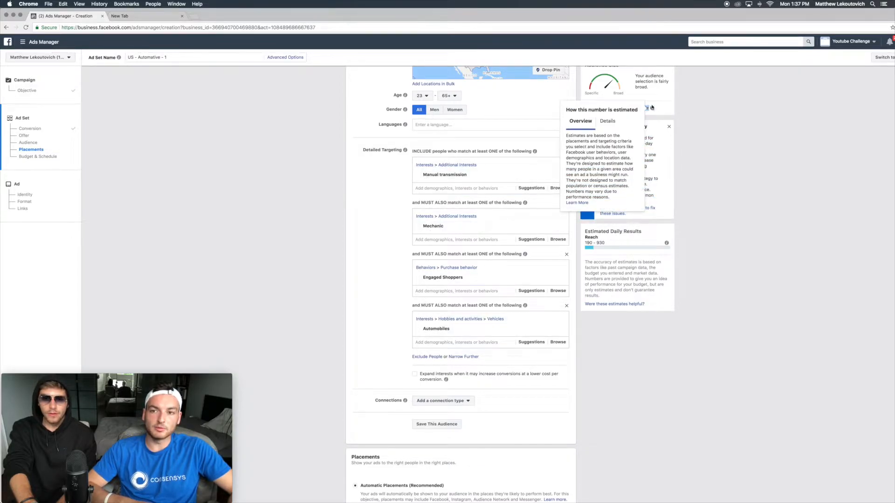
click(607, 121)
click(591, 122)
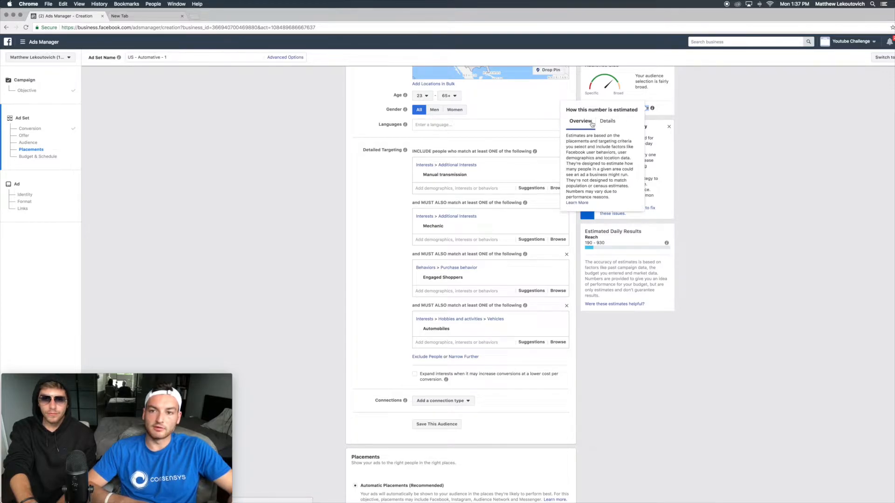
click(669, 126)
scroll(395, 326, down, 1)
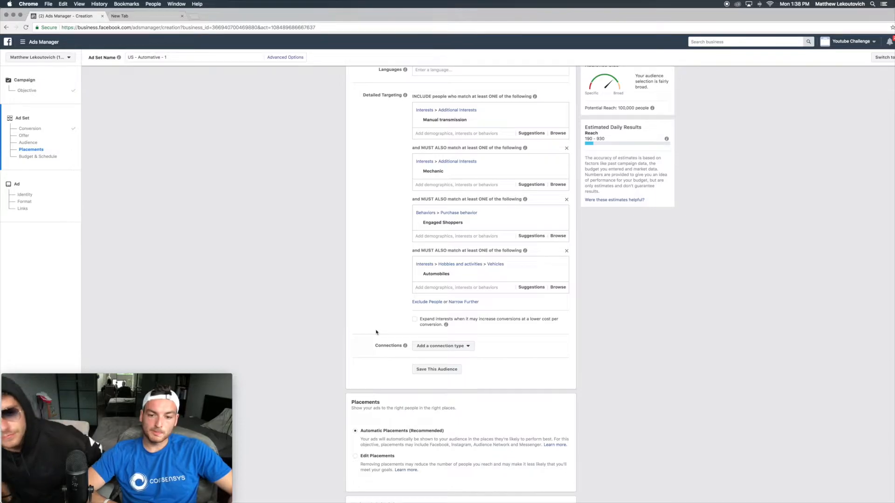
scroll(384, 180, up, 3)
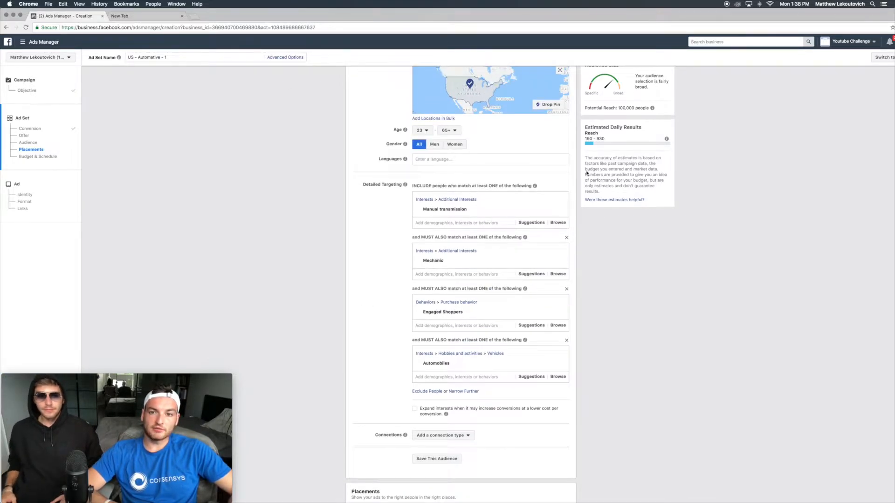
drag(622, 109, 641, 109)
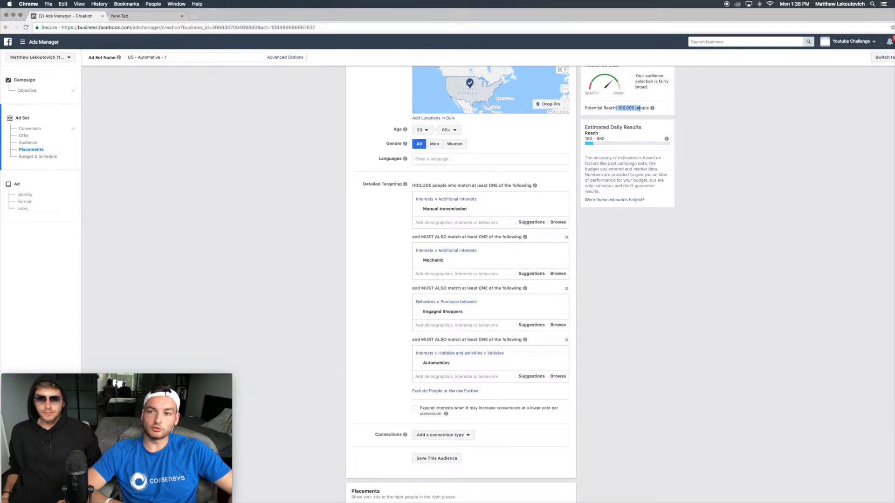
Step: Switch the ad set's placements from automatic to Edit Placements
scroll(426, 222, down, 4)
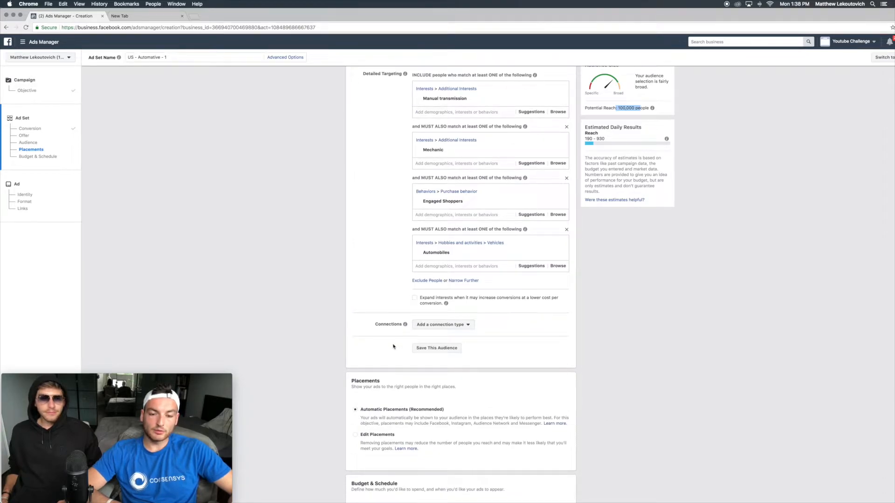
scroll(393, 347, down, 2)
drag(351, 332, 380, 334)
click(355, 388)
Step: Look at the ad image in Photoshop and return to Ads Manager
scroll(355, 390, down, 4)
scroll(355, 390, down, 3)
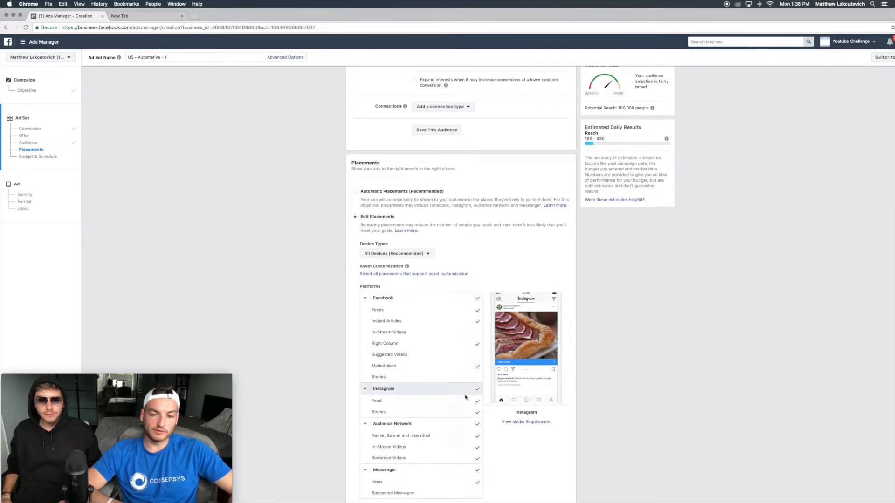
key(ctrl+Up)
click(561, 356)
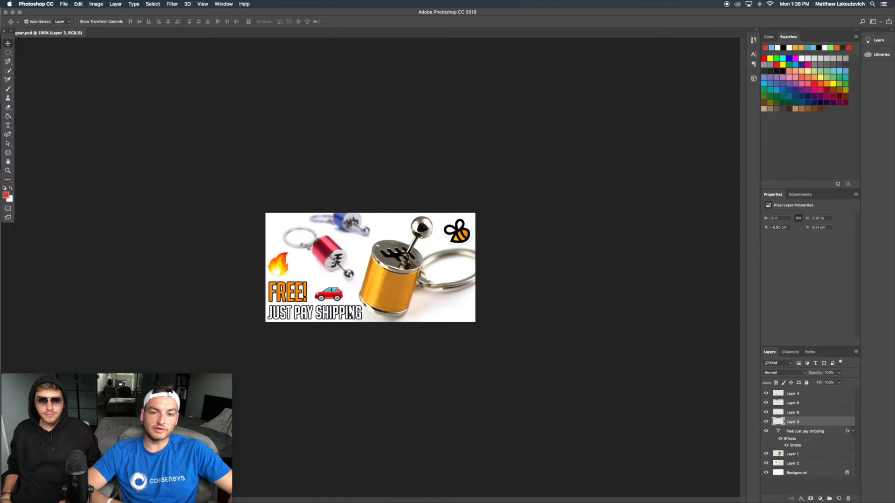
key(ctrl+Up)
click(315, 235)
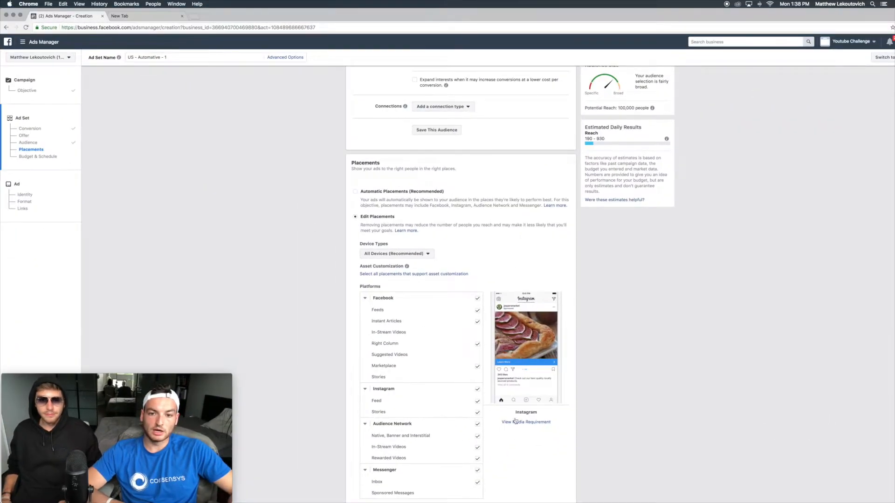
Step: Restrict placements to Facebook Feeds only, removing Instagram, Audience Network, Messenger, Instant Articles, Right Column and Marketplace
scroll(508, 244, down, 3)
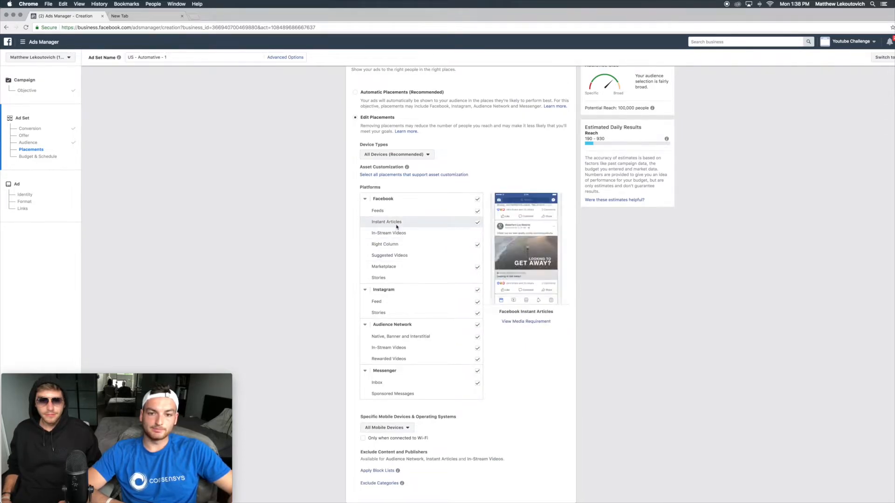
click(478, 291)
click(478, 322)
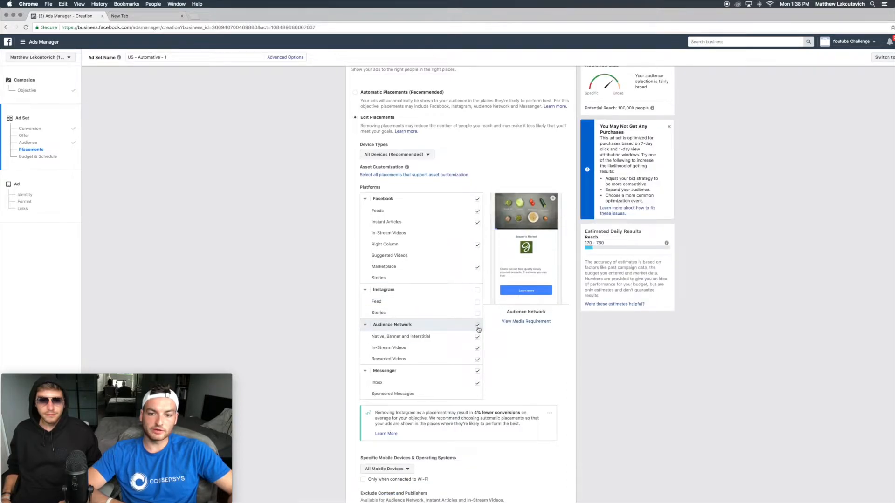
scroll(478, 371, down, 1)
click(477, 365)
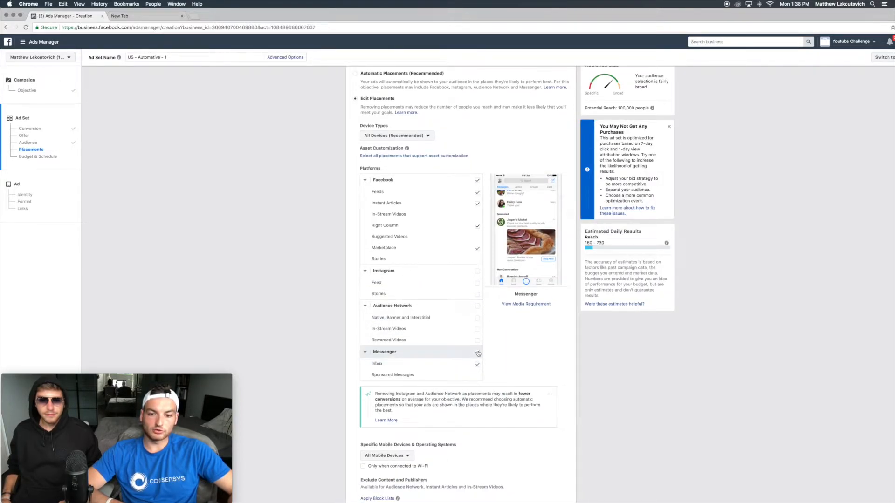
scroll(471, 256, up, 1)
click(478, 221)
click(478, 243)
click(478, 265)
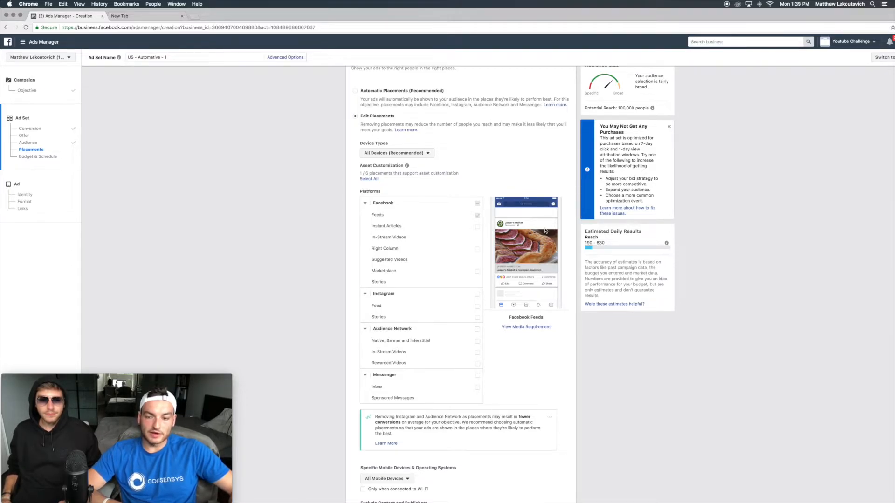
Step: Check the ad image in Photoshop again and return to Ads Manager
scroll(545, 231, down, 2)
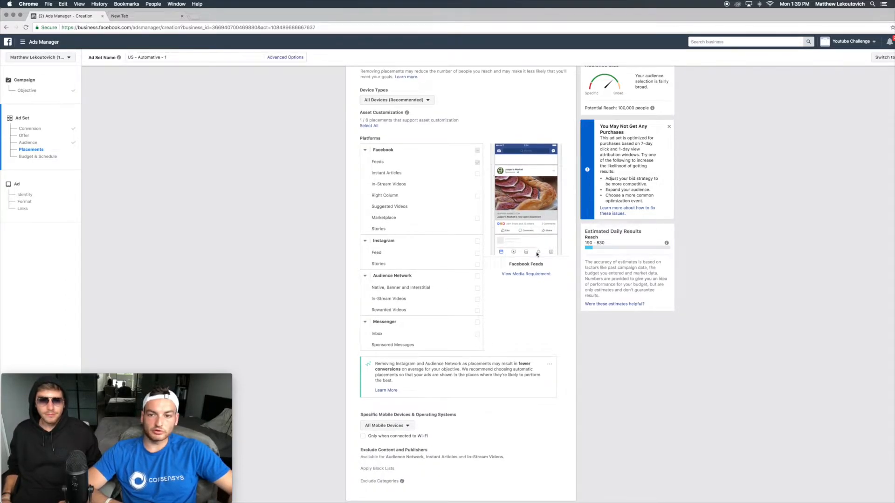
scroll(537, 254, down, 3)
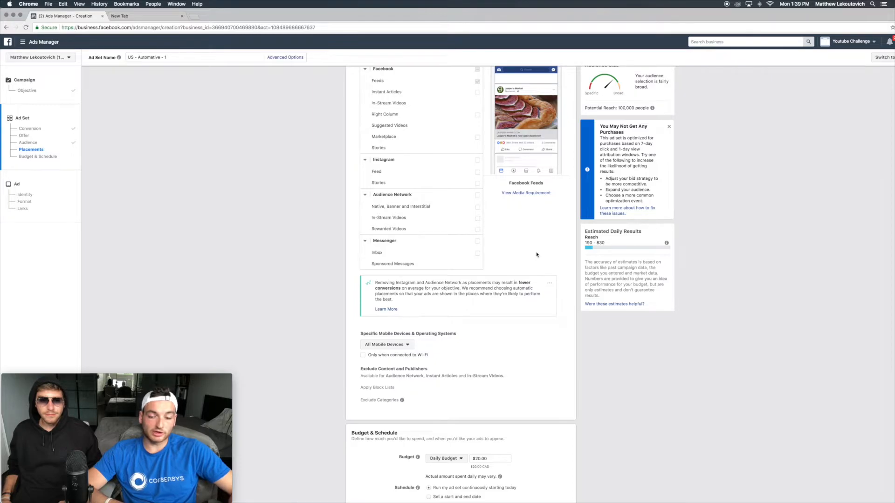
key(ctrl+Up)
click(546, 263)
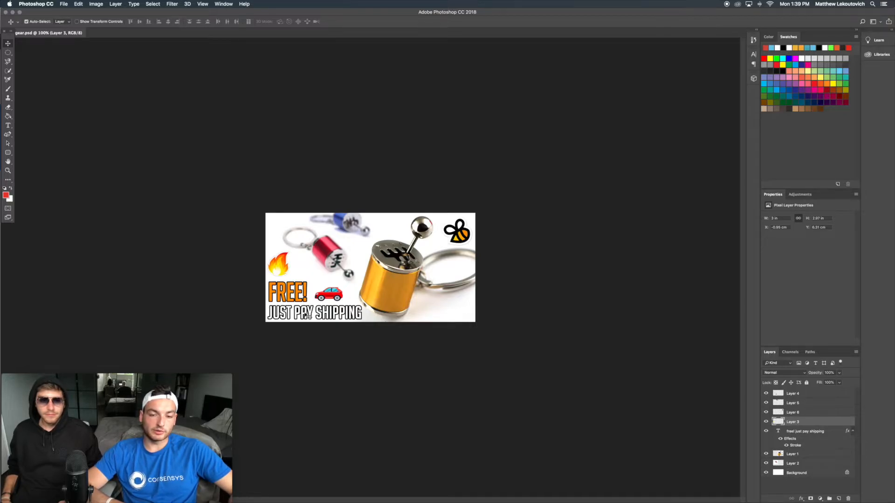
key(ctrl+Up)
click(217, 150)
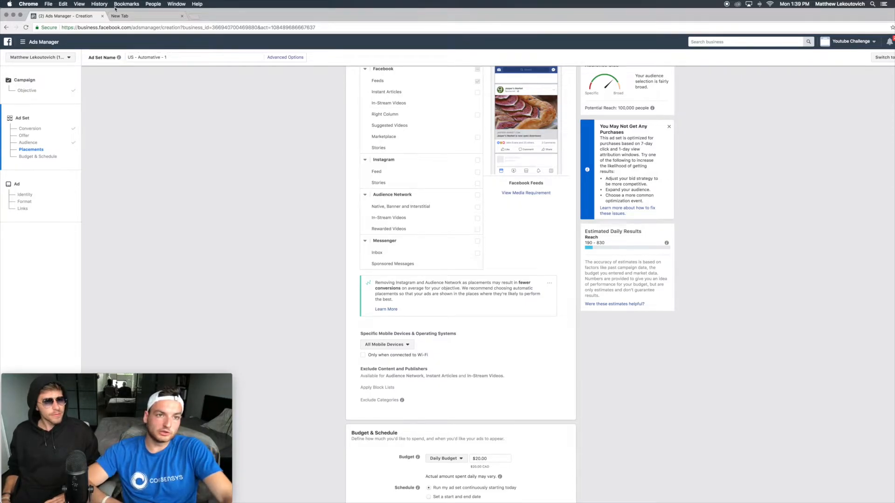
Step: In a new tab, search for facebook ad text, open Facebook's Text Overlay Tool, and return to Ads Manager
click(140, 16)
text(facebook ad te)
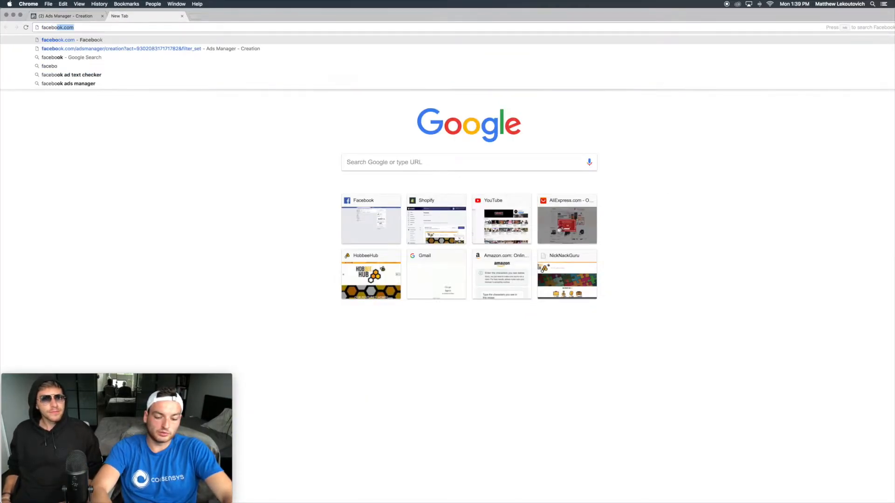
text(xt)
key(Return)
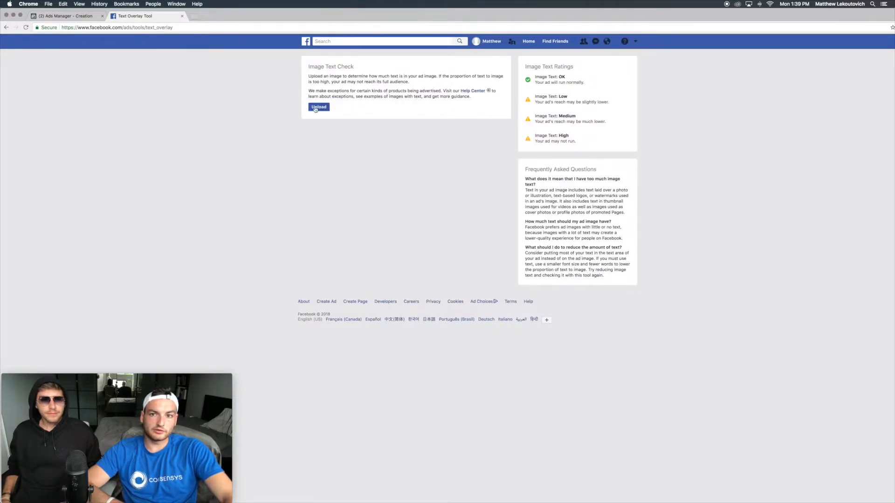
click(315, 108)
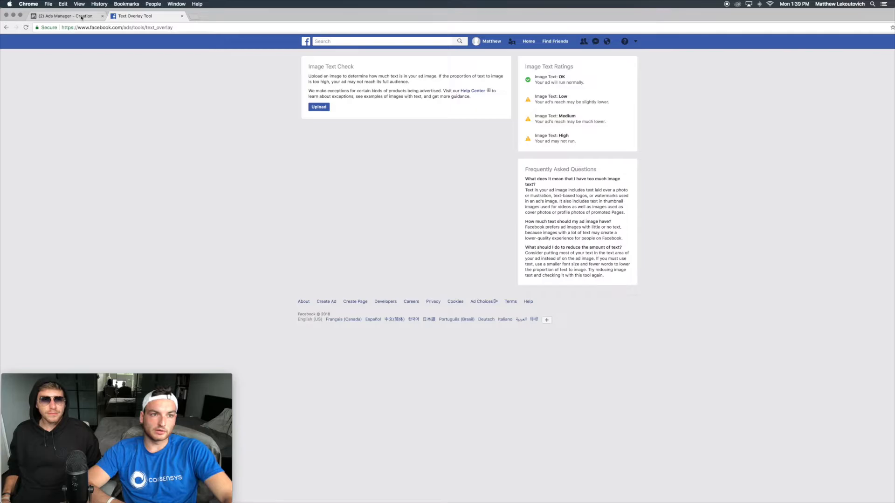
click(80, 17)
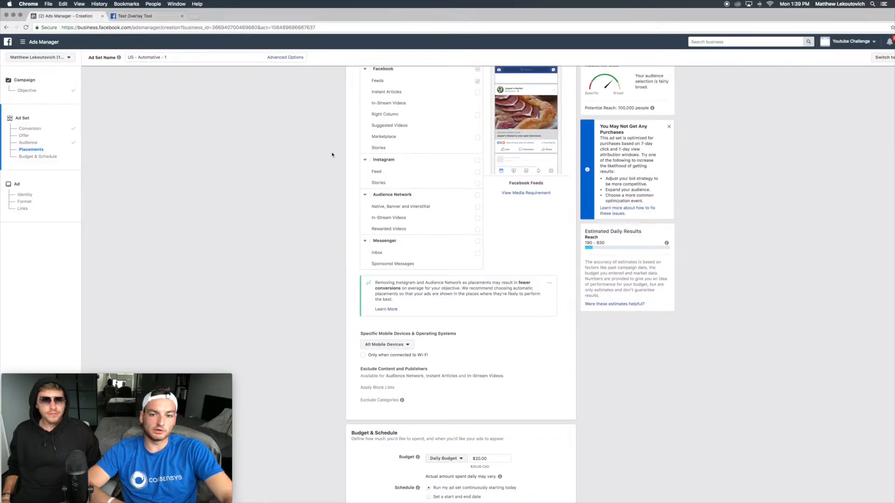
Step: Review the placement device types, platforms and specific mobile device options
scroll(400, 236, down, 3)
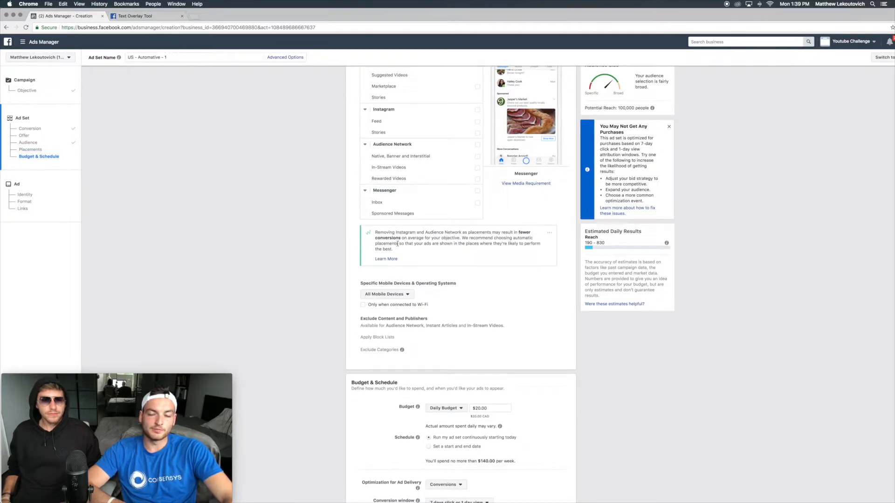
scroll(399, 240, up, 10)
click(369, 271)
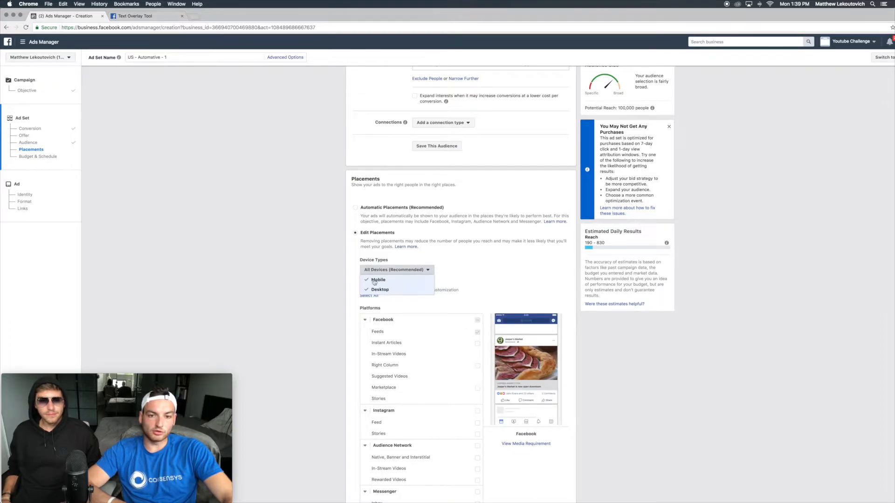
click(302, 285)
scroll(302, 284, down, 6)
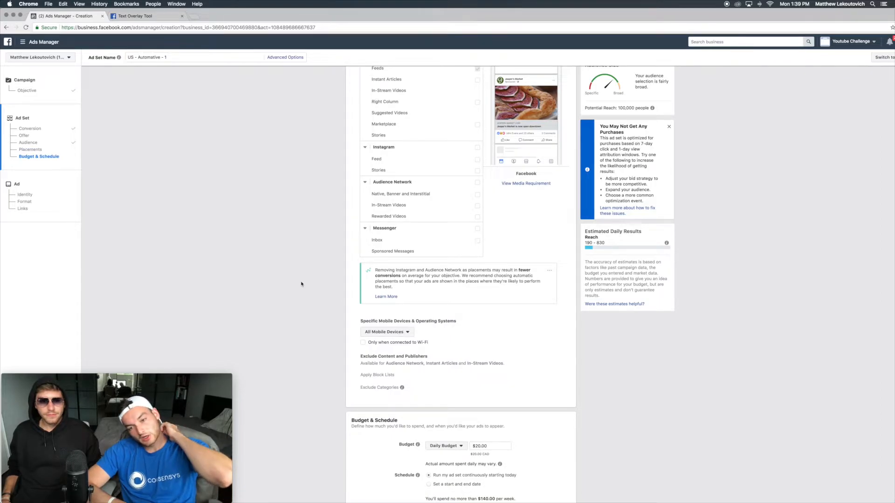
scroll(302, 284, up, 1)
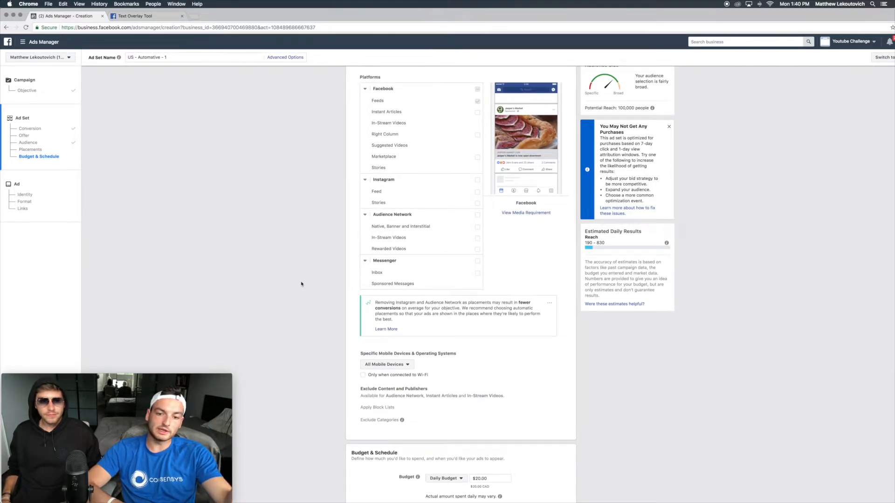
click(376, 366)
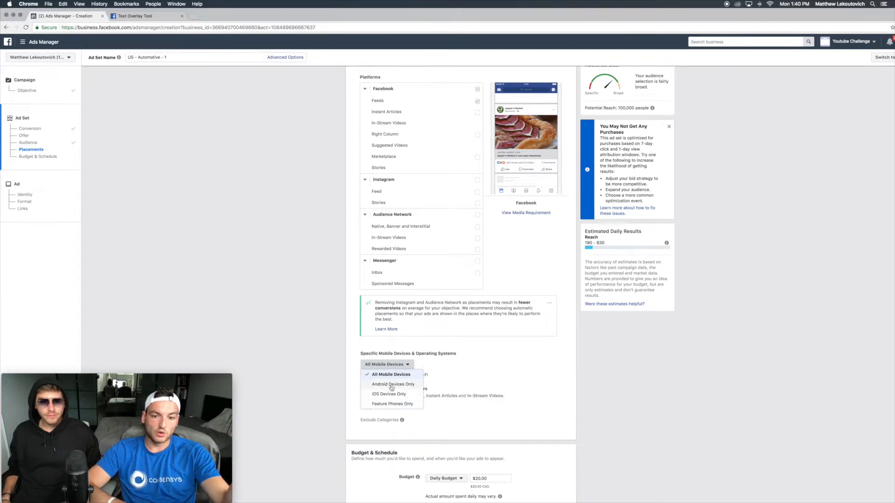
click(330, 398)
Step: Set the ad set's daily budget to $5
scroll(330, 397, down, 3)
click(490, 365)
key(super+a)
text(5)
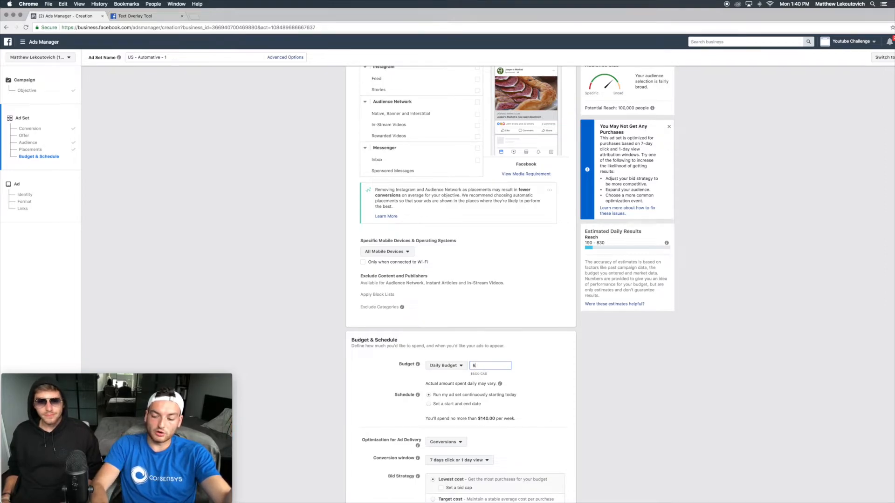
Step: Set the conversion window to 7 days click and continue to the ad level
scroll(460, 280, down, 2)
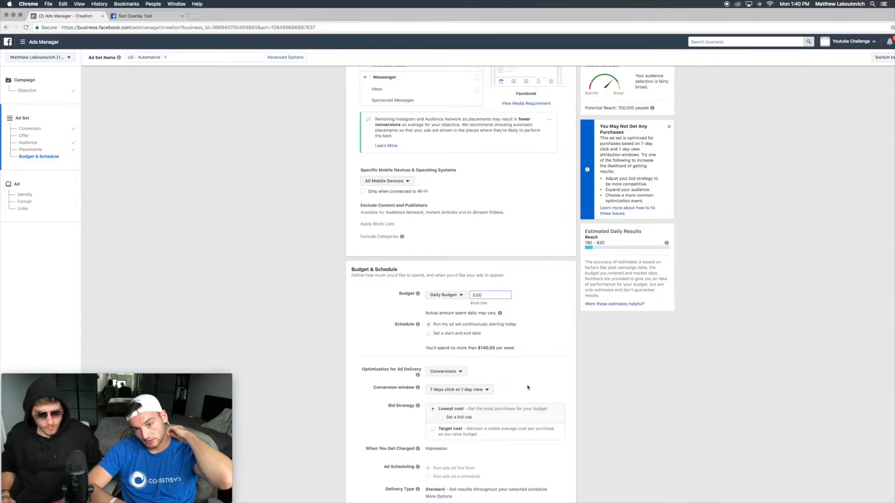
mouse_move(466, 408)
click(450, 391)
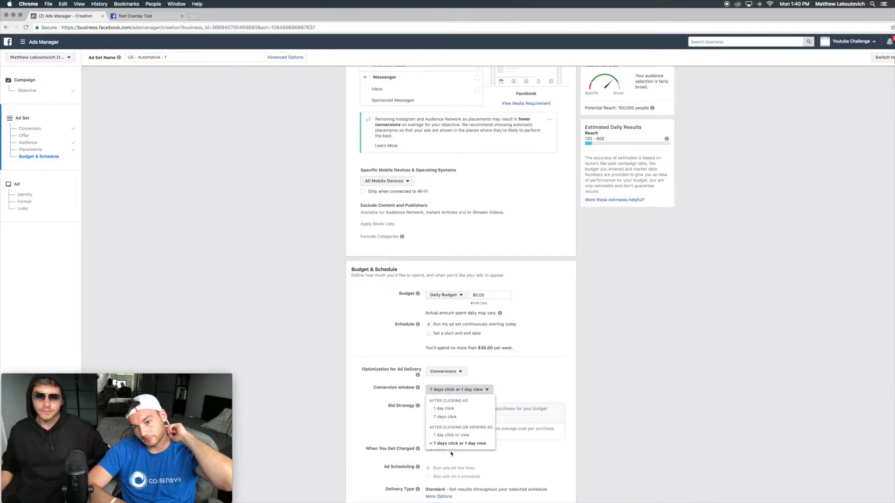
click(438, 417)
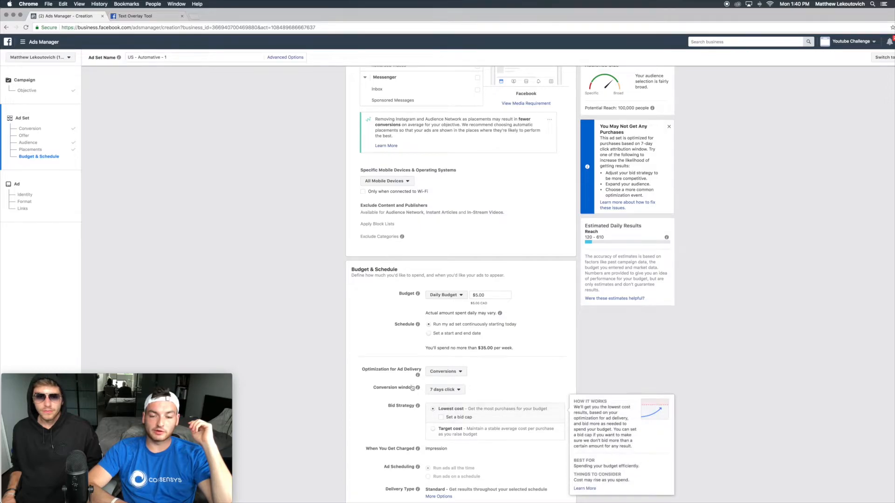
mouse_move(590, 419)
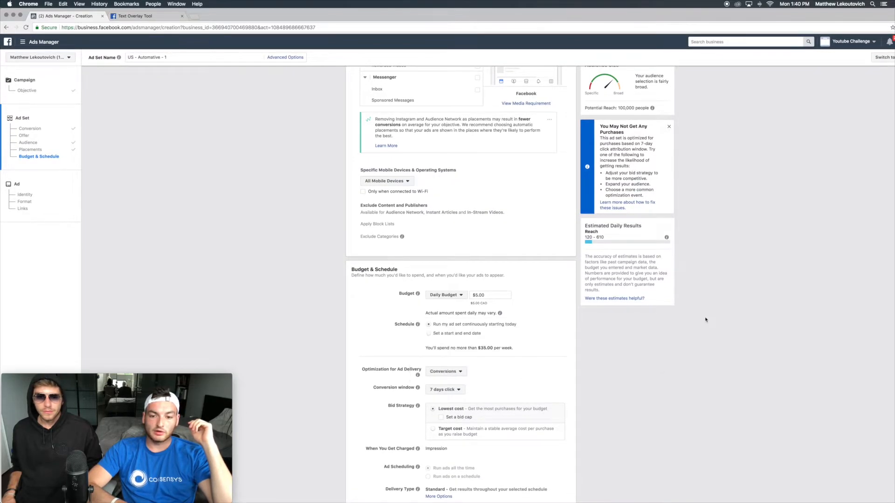
scroll(652, 340, down, 3)
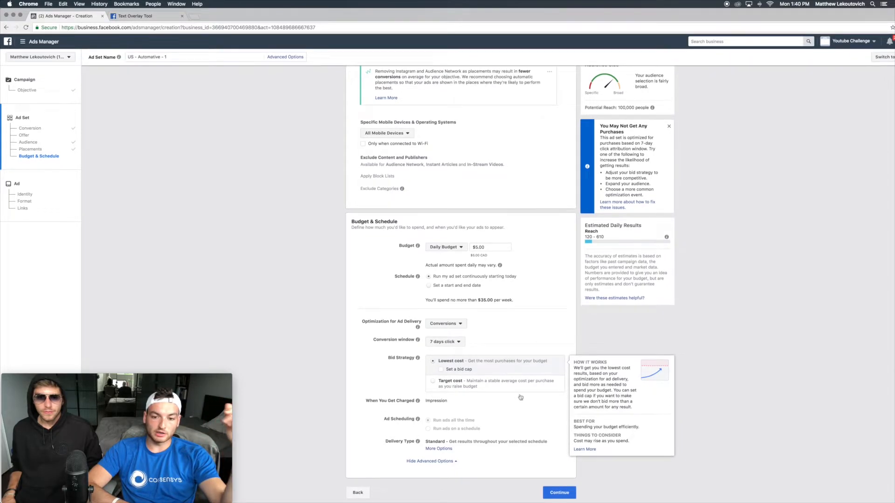
click(556, 496)
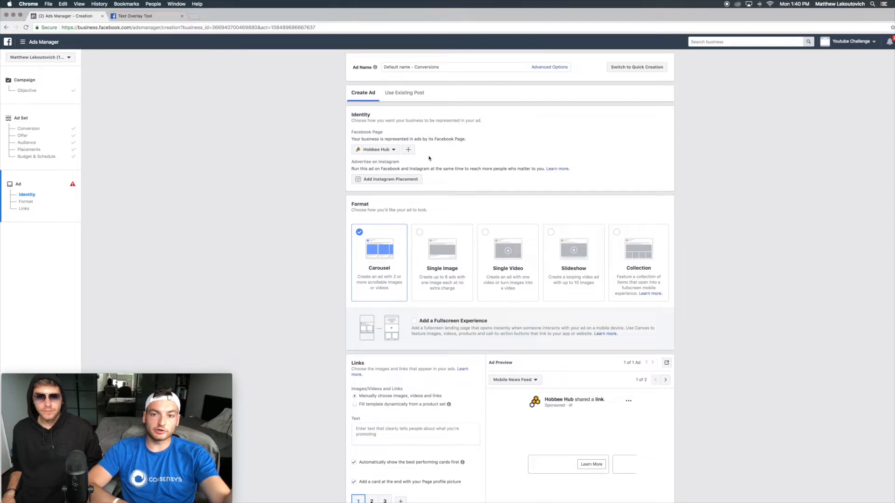
Step: Name the ad Ad - Picture - 1
triple_click(420, 66)
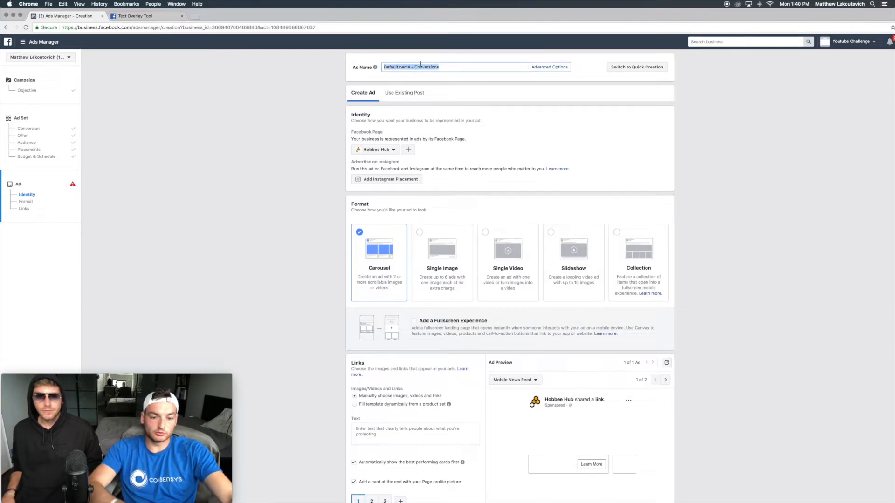
text(Ad)
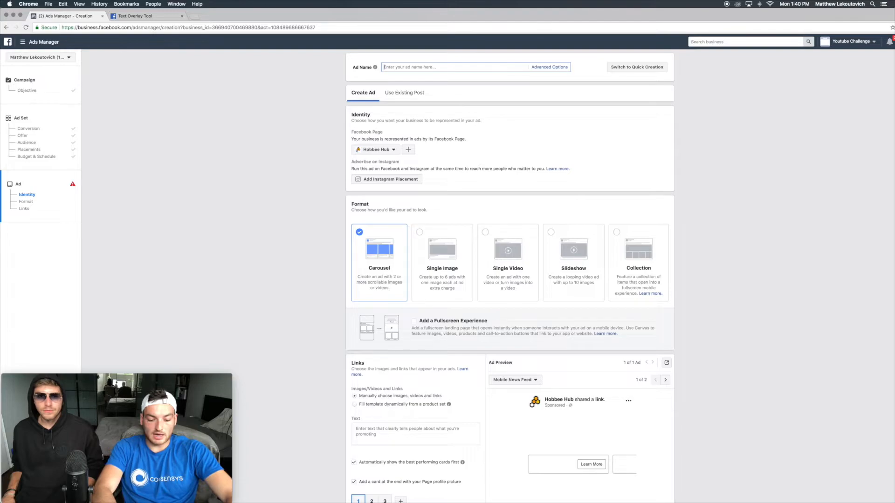
text( 0)
text(ict)
text(tru)
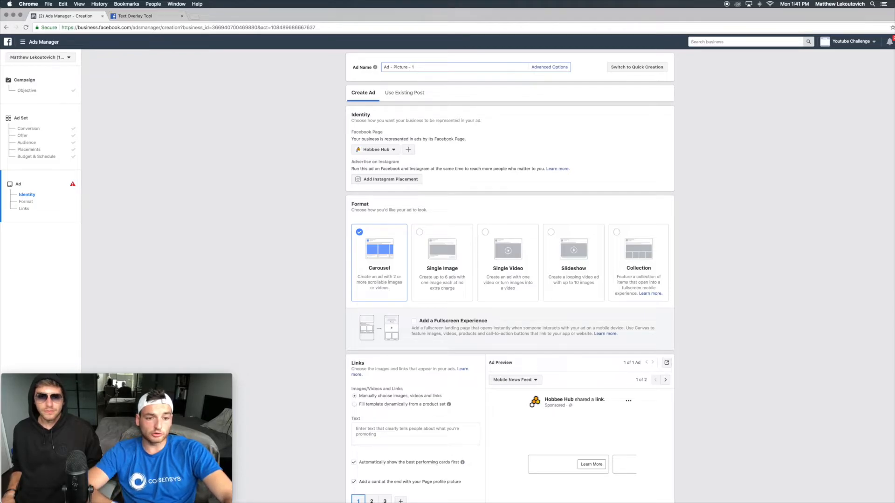
Step: Glance at the ad image in Photoshop and return to Ads Manager
key(ctrl+Up)
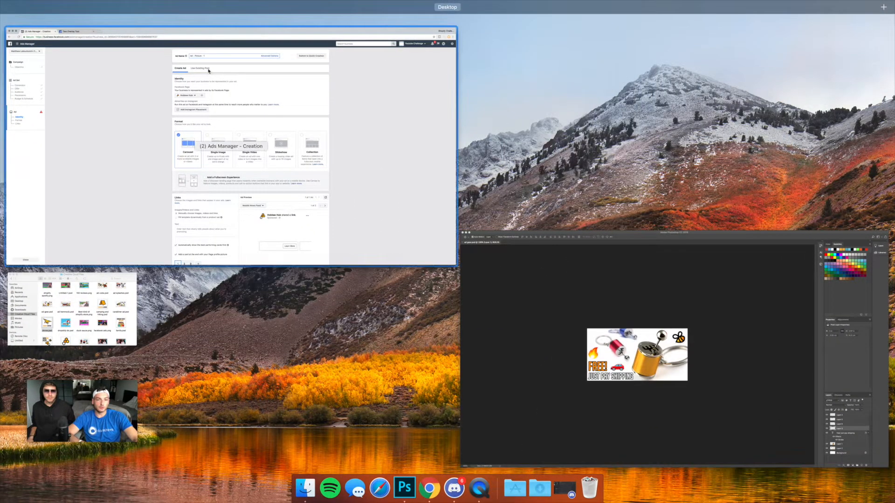
click(275, 181)
scroll(275, 181, down, 2)
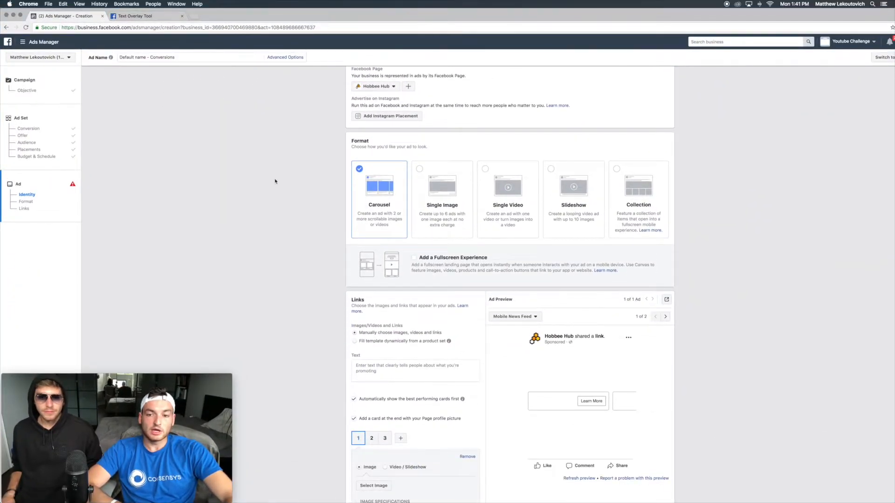
scroll(280, 191, up, 2)
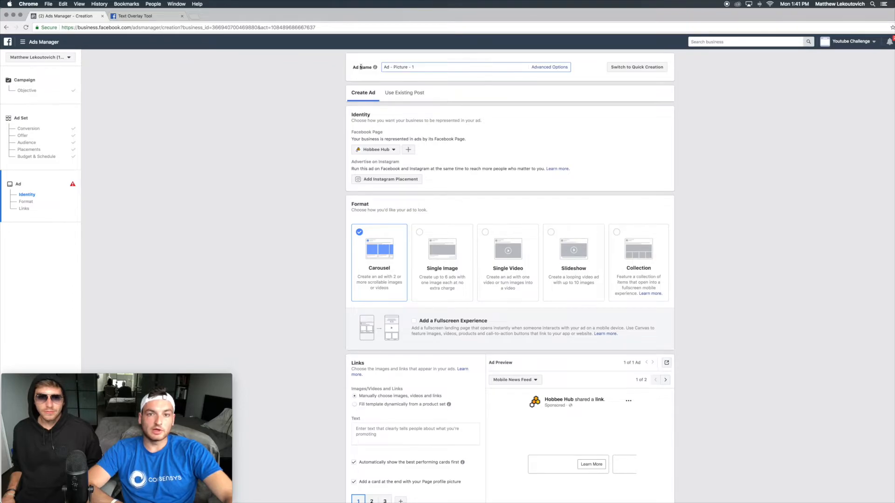
key(ctrl+Up)
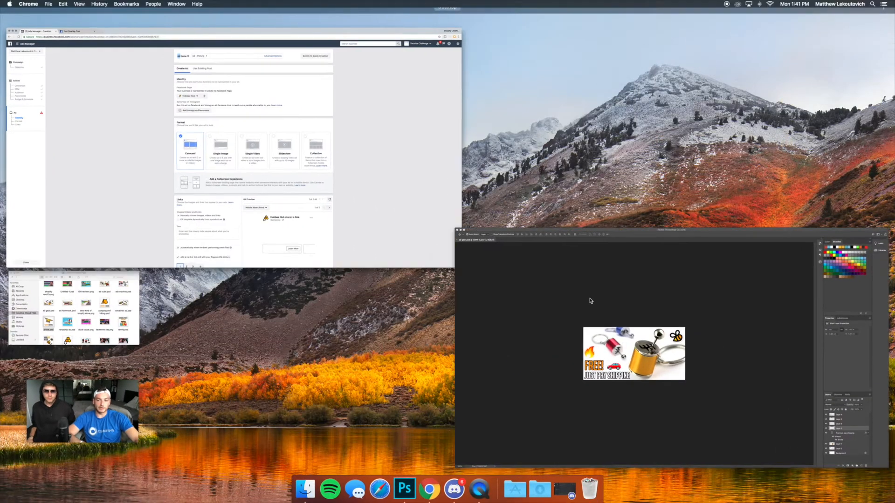
click(550, 339)
key(ctrl+Up)
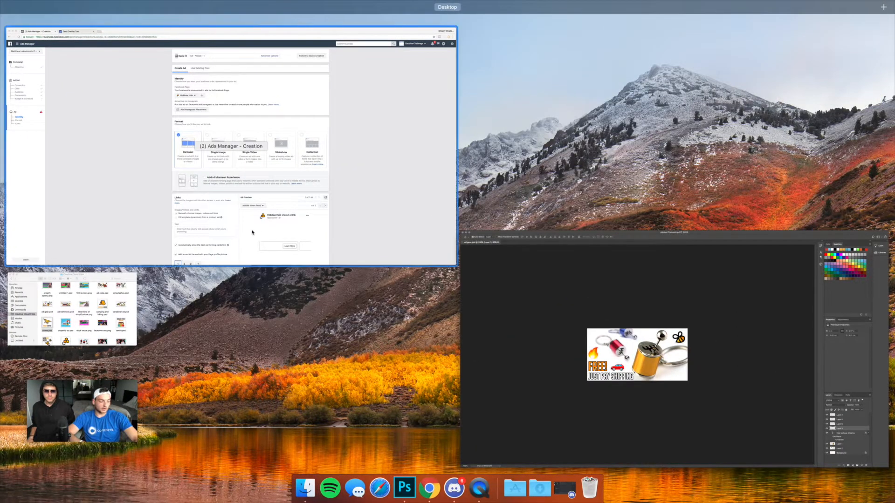
click(252, 232)
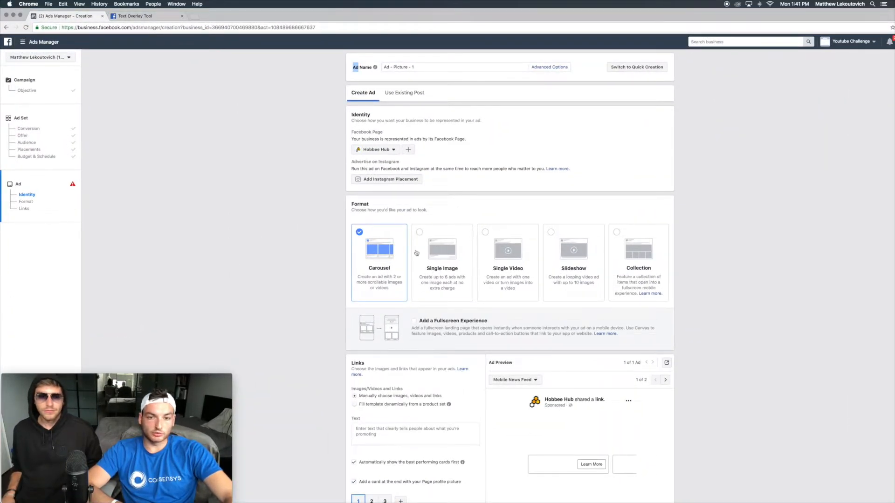
Step: Choose the Single Image ad format
drag(384, 66, 432, 66)
click(443, 271)
scroll(443, 272, down, 1)
scroll(443, 272, down, 3)
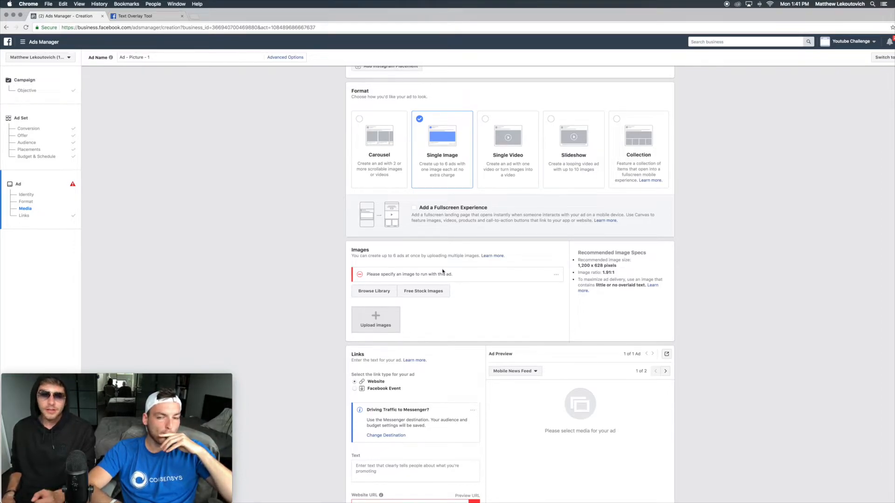
Step: Upload the gear shifter keychain image as the ad's media
scroll(442, 271, down, 3)
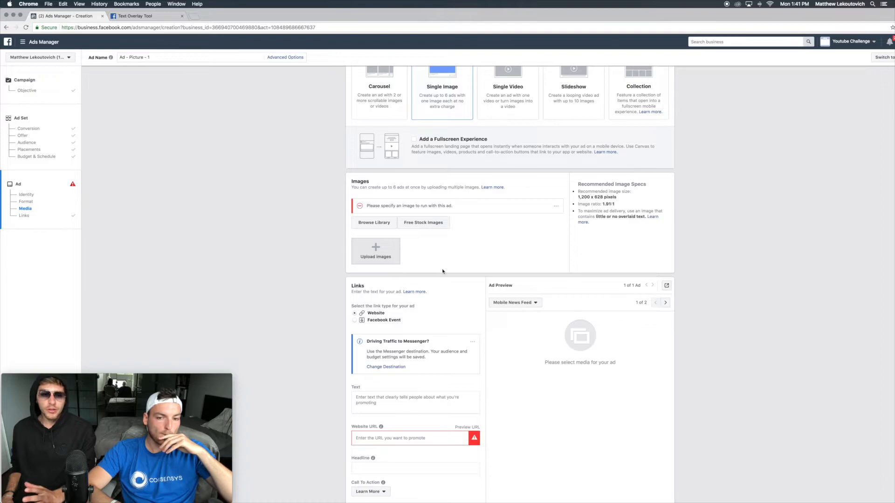
click(373, 250)
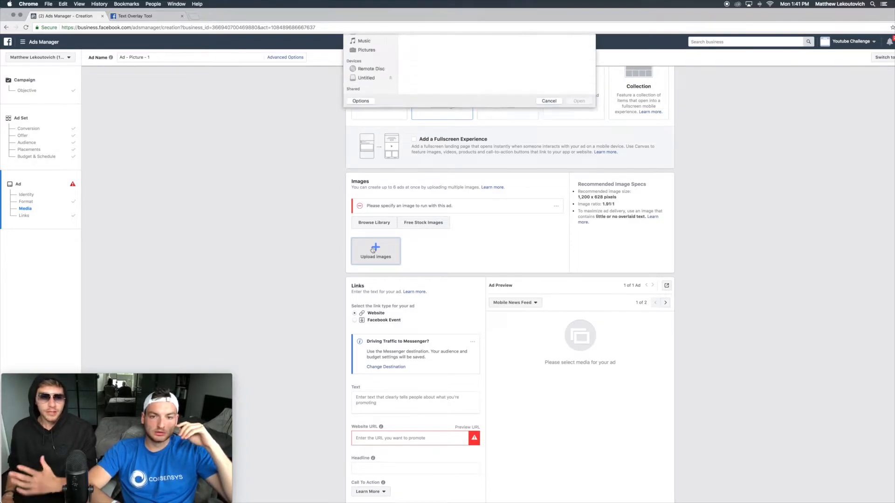
scroll(446, 112, down, 5)
scroll(466, 118, down, 5)
click(367, 79)
scroll(498, 129, down, 5)
double_click(538, 146)
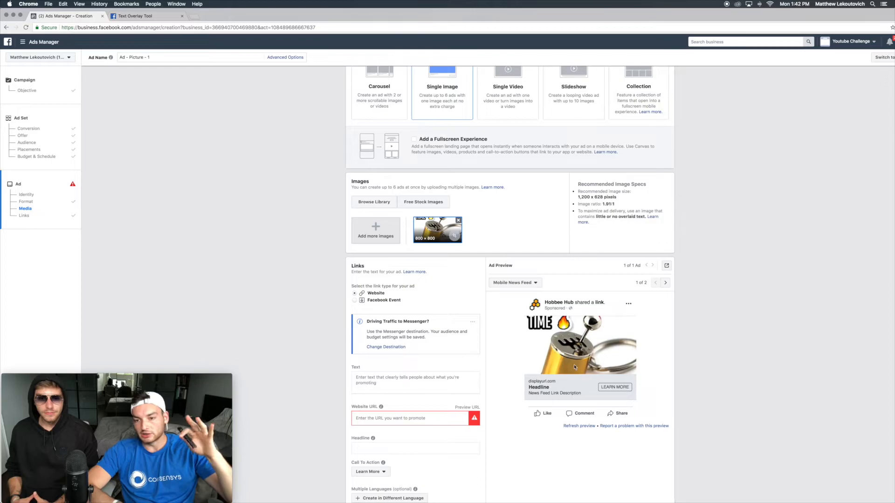
Step: Check the ad image in Photoshop again and return to Ads Manager
key(ctrl+Up)
click(576, 306)
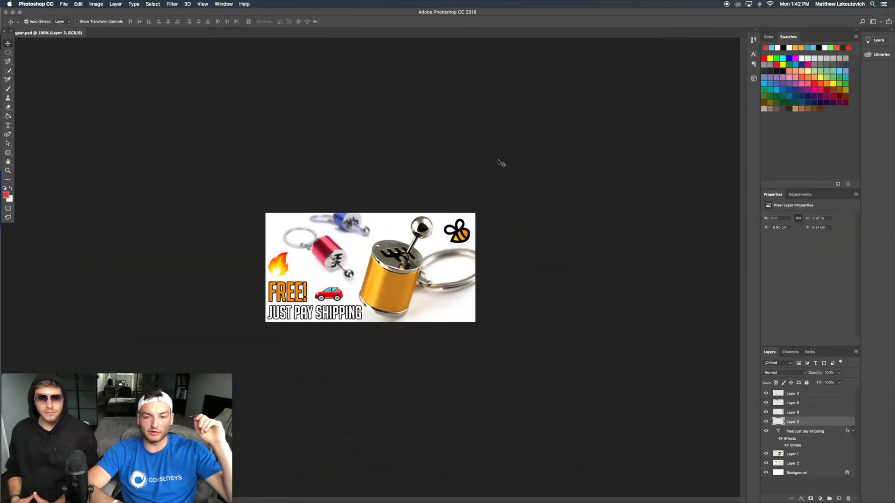
key(ctrl+Up)
click(326, 224)
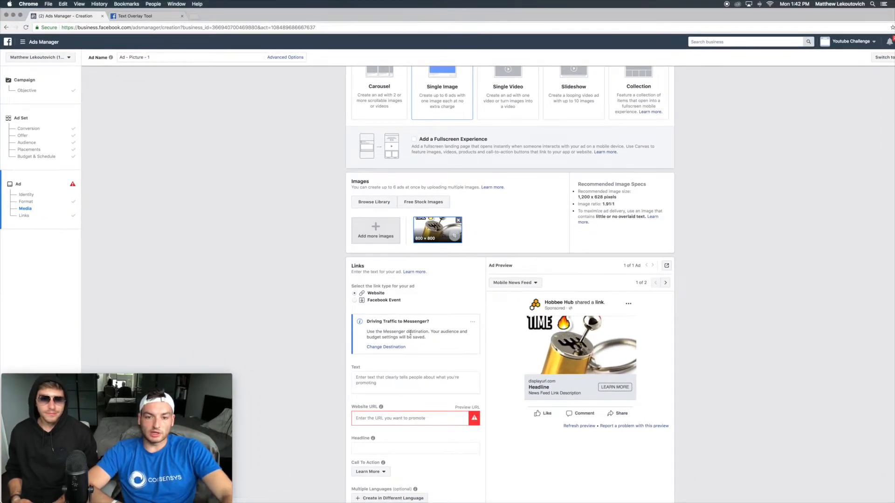
Step: Insert a car emoji at the start of the ad's primary text
scroll(412, 367, down, 2)
click(378, 337)
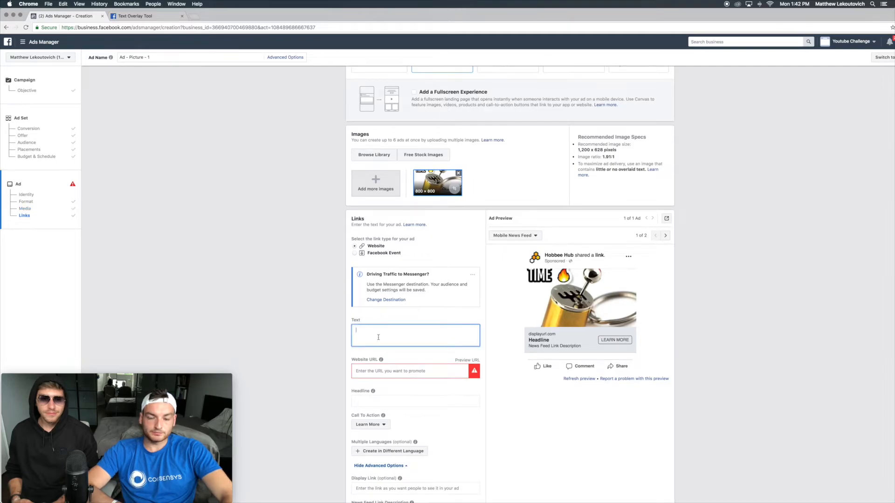
key(ctrl+super+space)
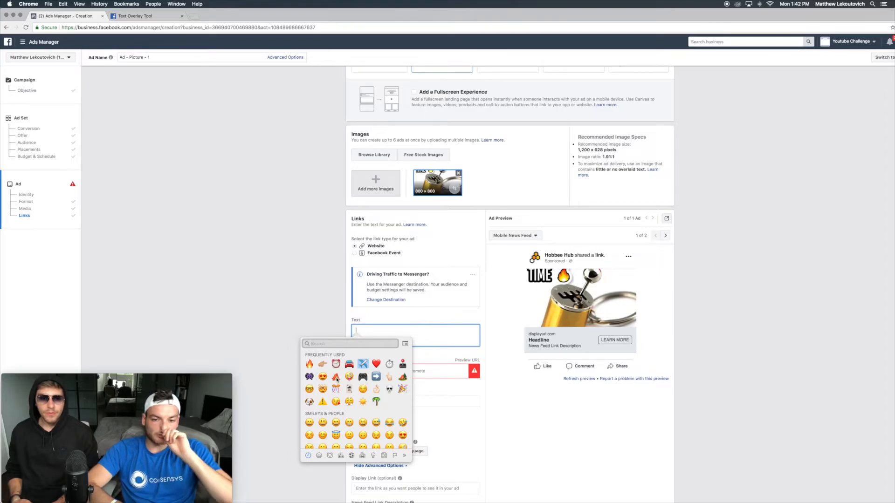
click(349, 364)
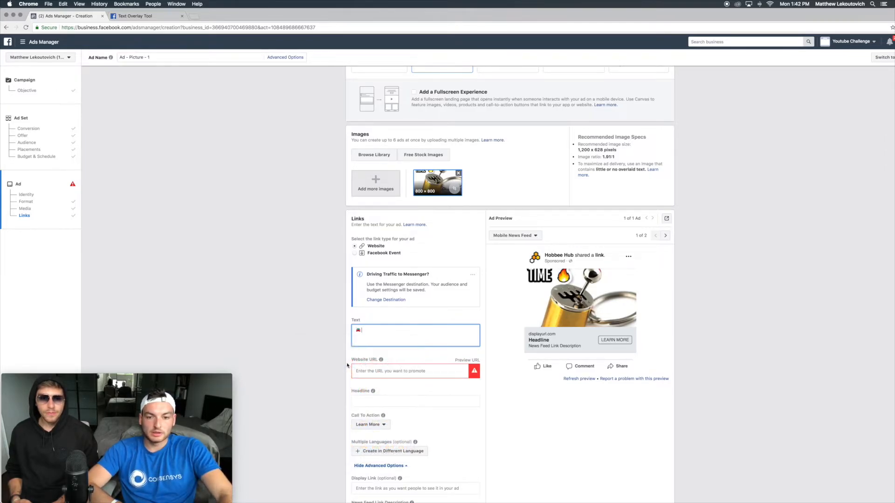
text(This)
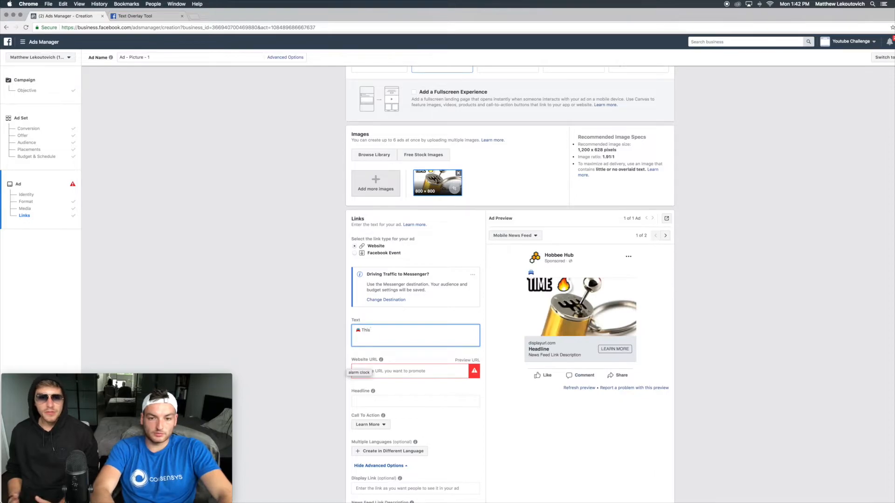
text( ones for the N)
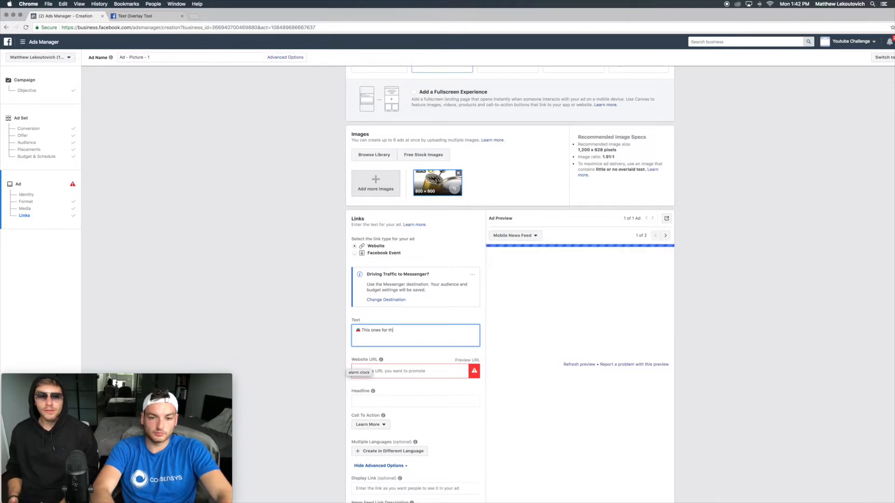
key(BackSpace)
key(BackSpace)
key(BackSpace)
key(BackSpace)
key(BackSpace)
key(BackSpace)
key(BackSpace)
key(BackSpace)
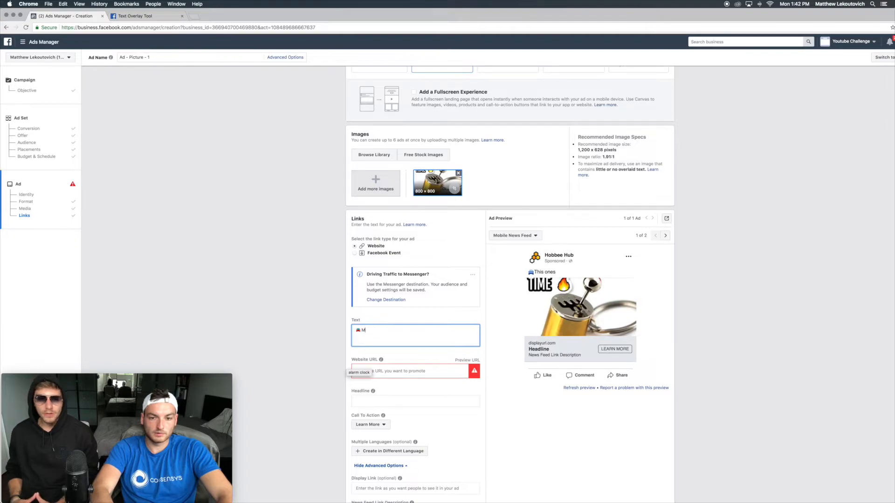
Step: Write the ad's first text line "Manual drivers will ❤️ This!" with a heart emoji
text(Manual Trans)
key(BackSpace)
key(BackSpace)
key(BackSpace)
key(BackSpace)
key(BackSpace)
text(lover)
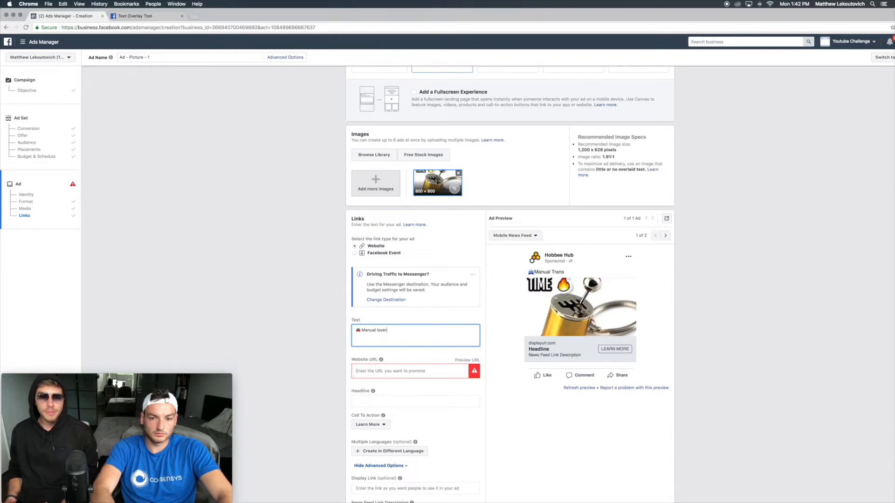
text(driv)
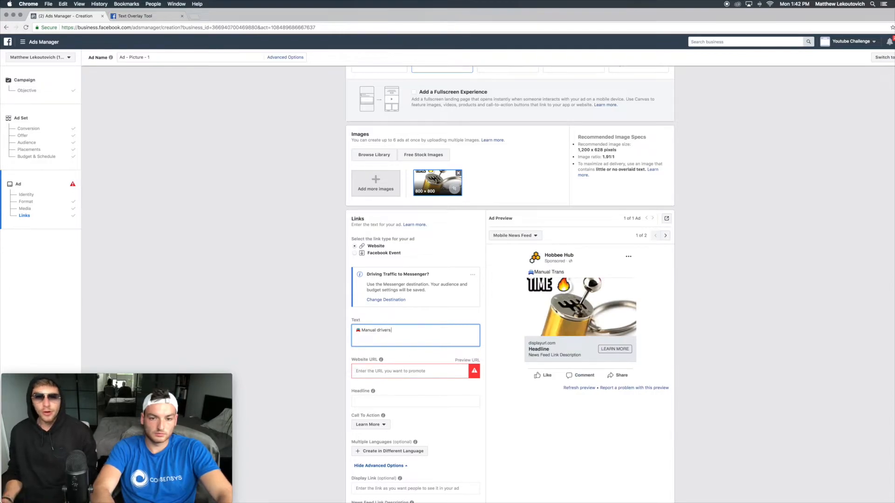
text(ers will lo)
key(BackSpace)
key(BackSpace)
key(ctrl+super+space)
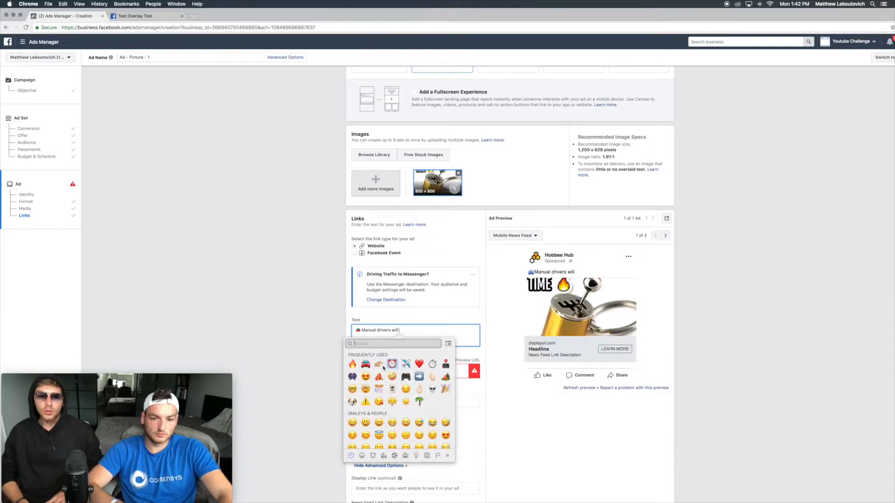
click(419, 364)
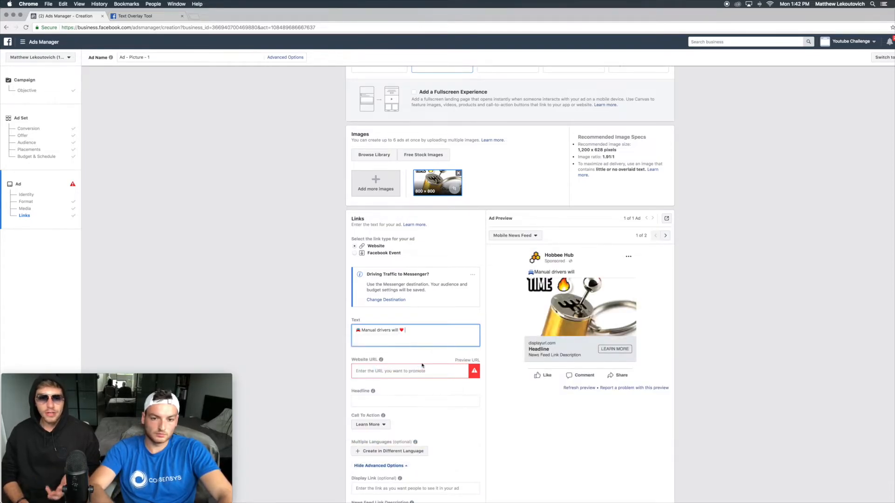
text(this)
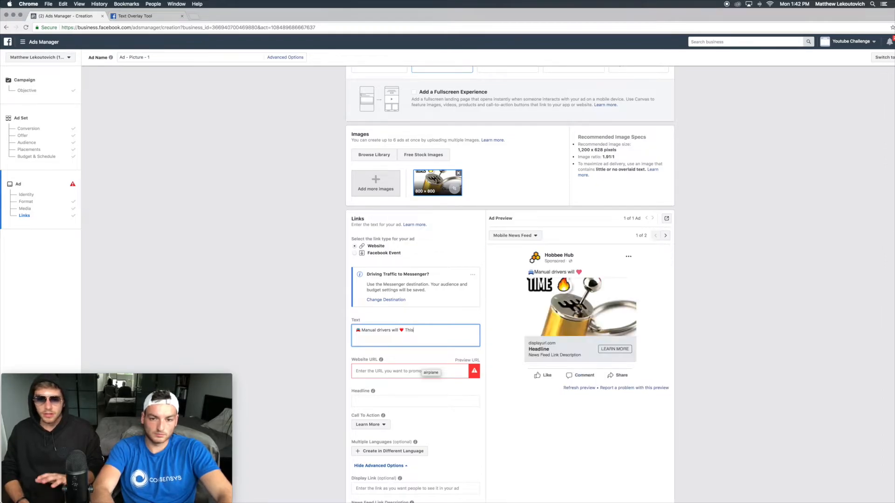
text(!)
Step: Add a car emoji after "This!" and start a new paragraph in the ad text
key(ctrl+super+space)
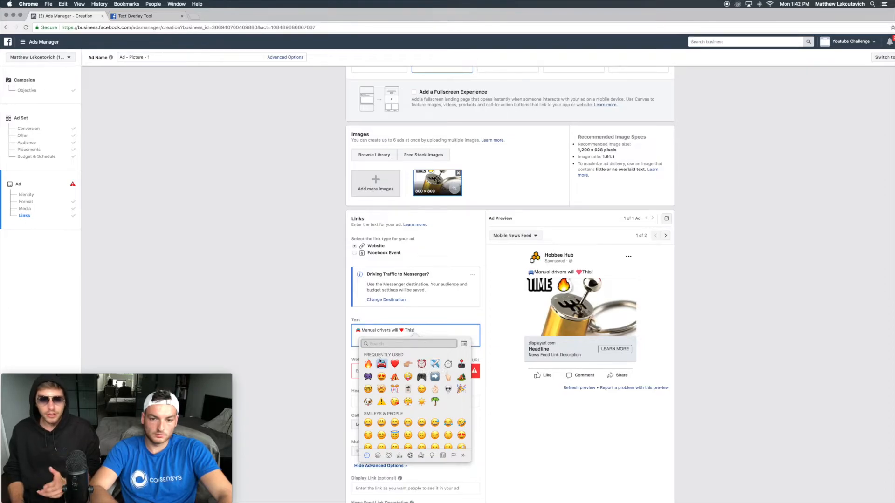
key(Escape)
click(380, 361)
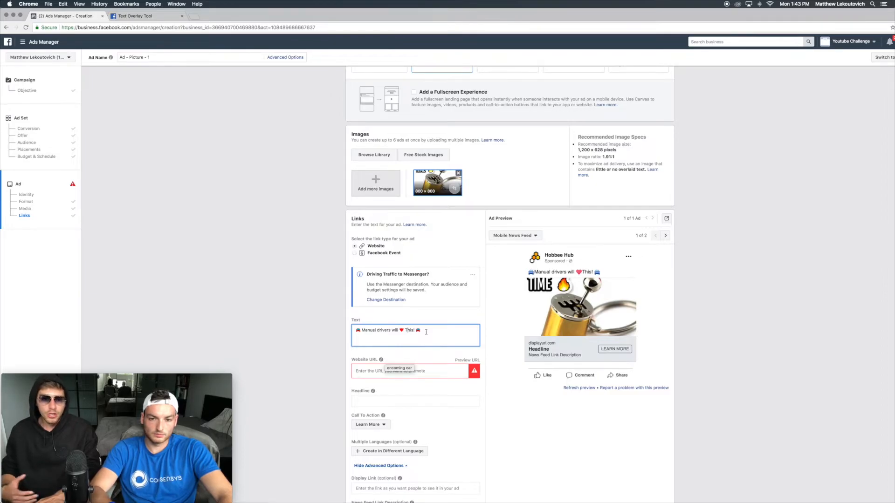
key(Return)
key(BackSpace)
key(ctrl+super+space)
key(Escape)
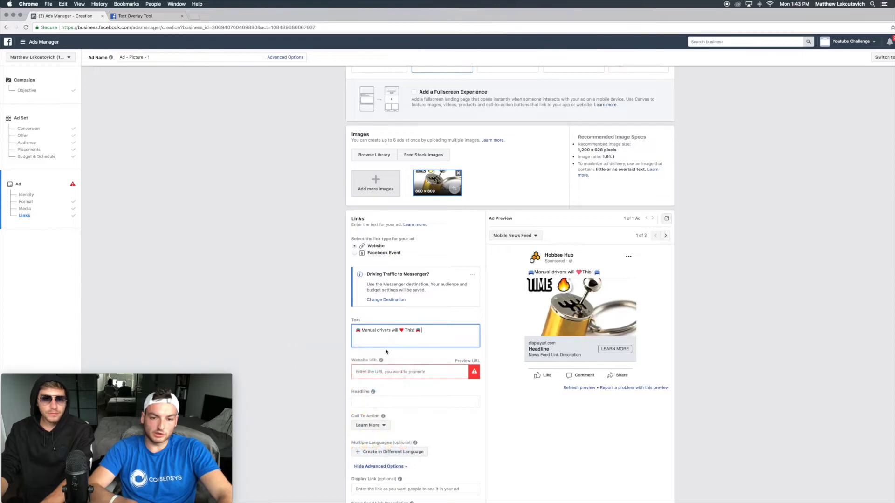
key(Return)
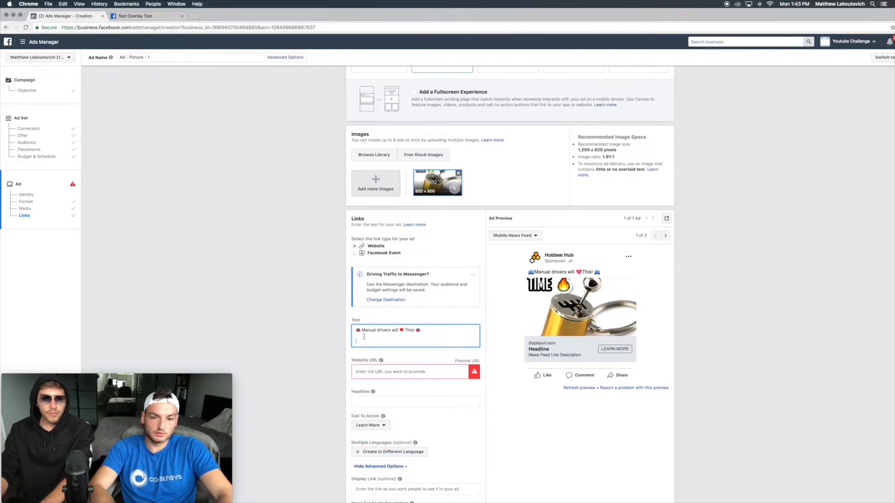
Step: Add an alarm clock emoji followed by "Save 100% On A Manual Gear Keychain! LIMITED QUANTITY AVAILABLE"
key(ctrl+super+space)
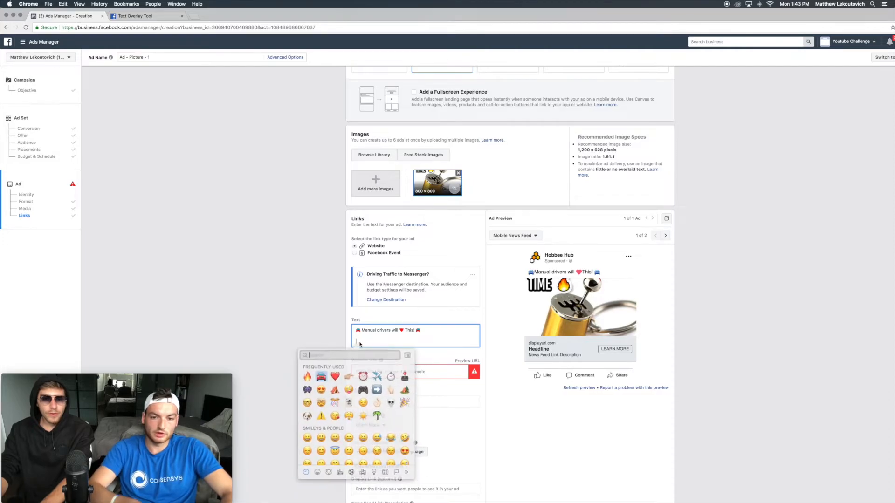
scroll(331, 354, down, 15)
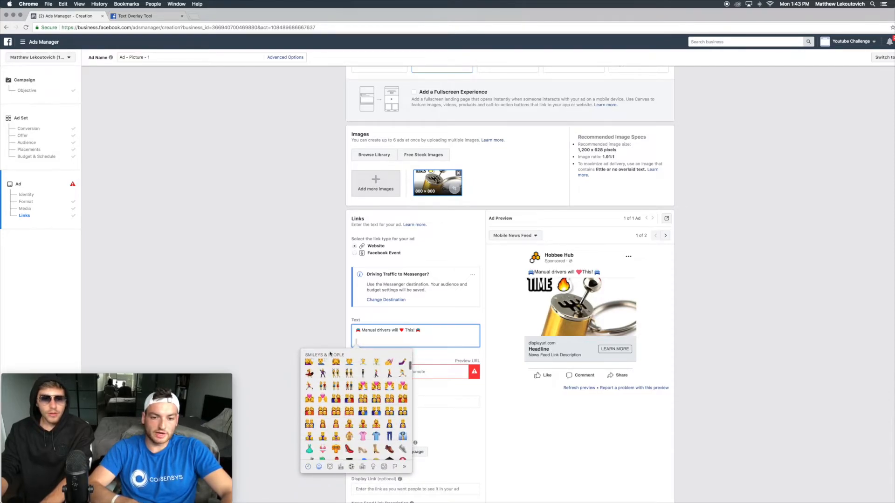
scroll(330, 353, down, 15)
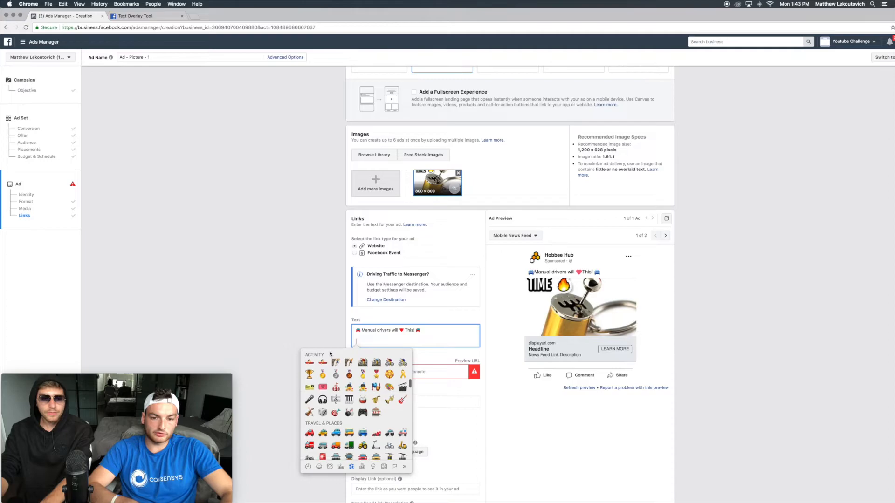
scroll(331, 354, up, 20)
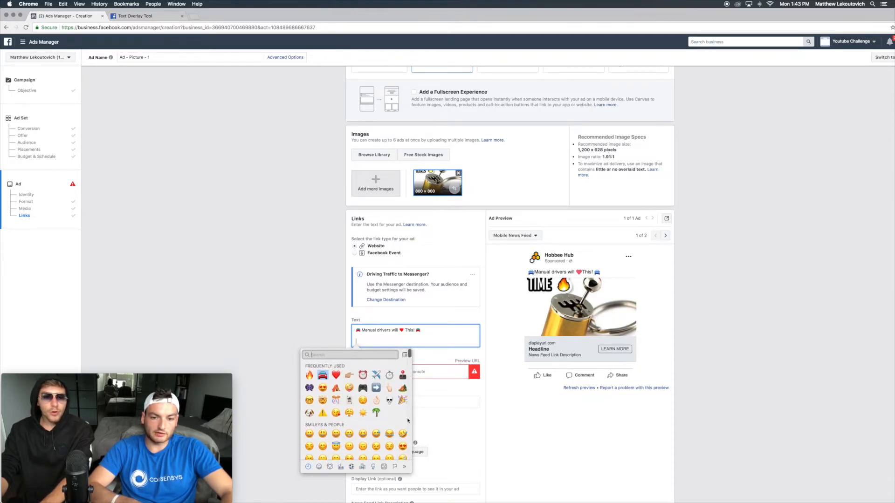
click(362, 375)
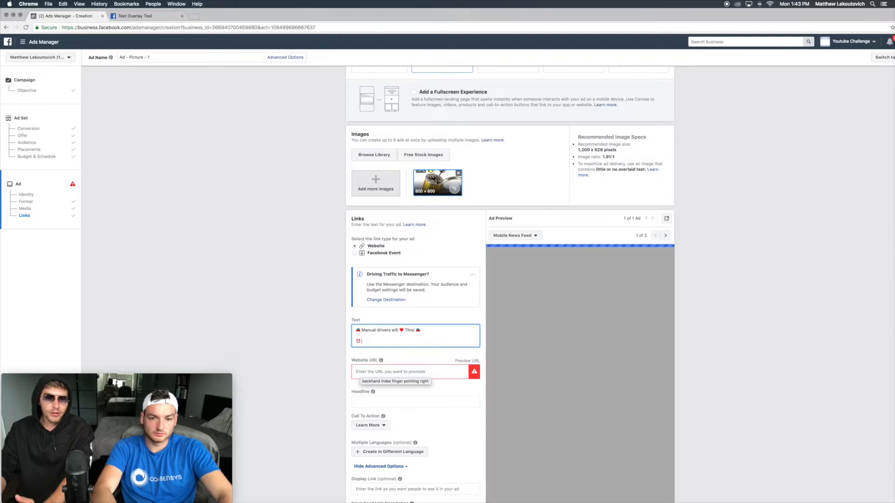
text(Save 100% On A Manual Gear Keychain! LIMITED TQU)
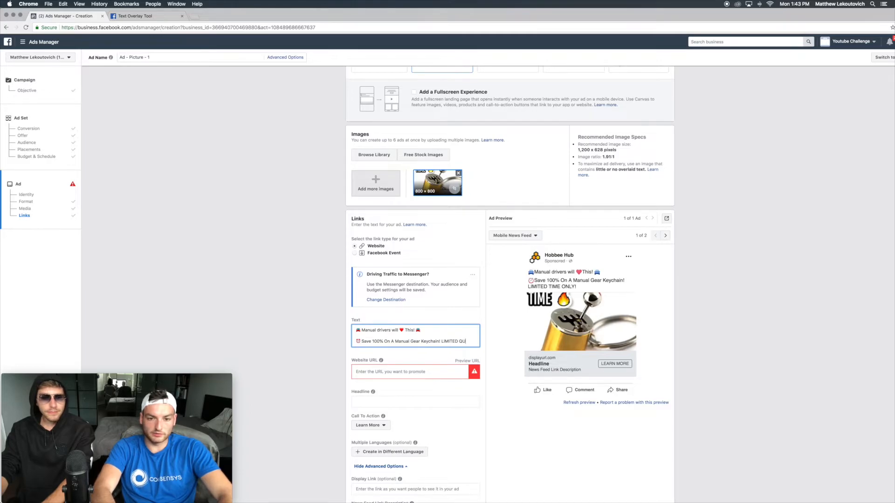
text(ANTITY)
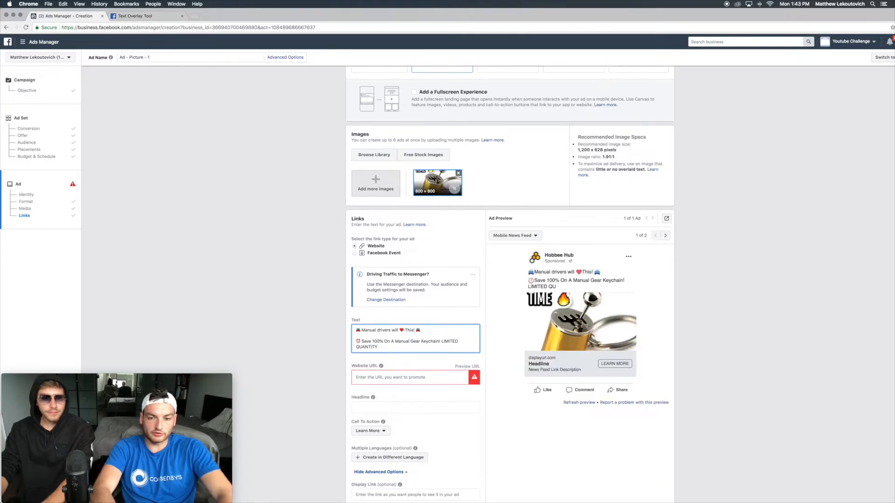
text( AVAILABL)
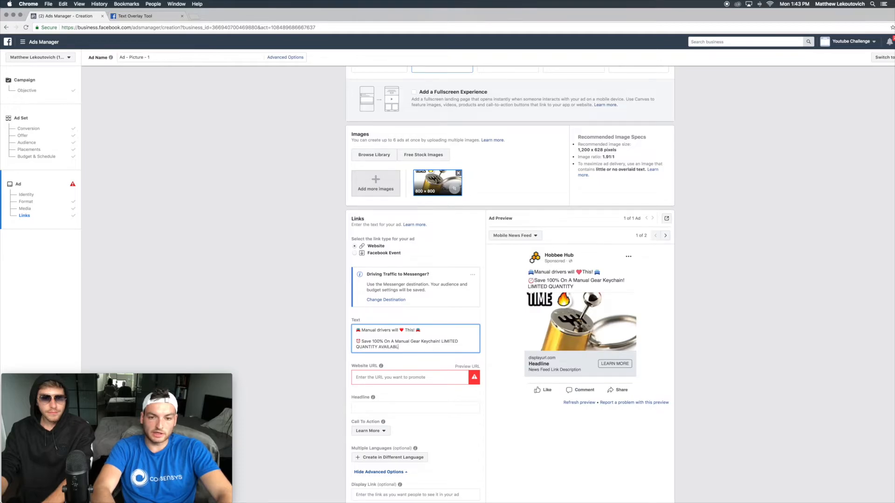
Step: End the line with an alarm clock emoji, then add "GET YOURS TODAY!" after a blank line
key(ctrl+super+space)
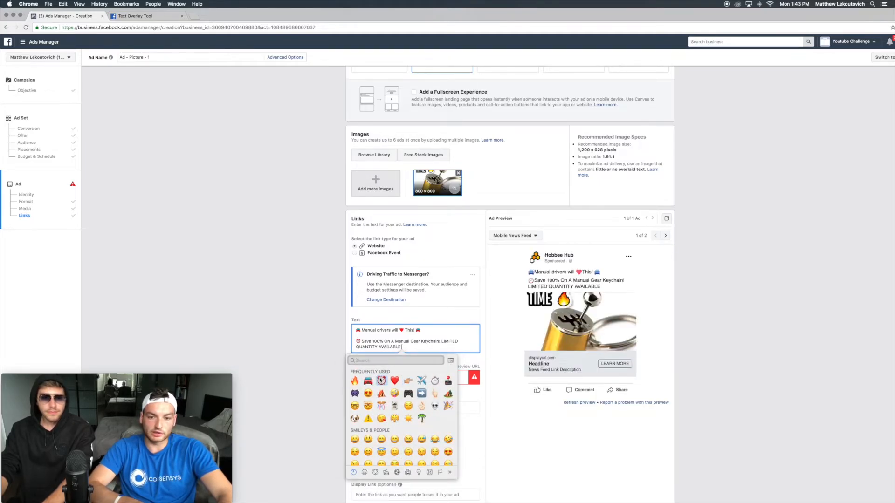
click(381, 381)
key(Return)
key(Return)
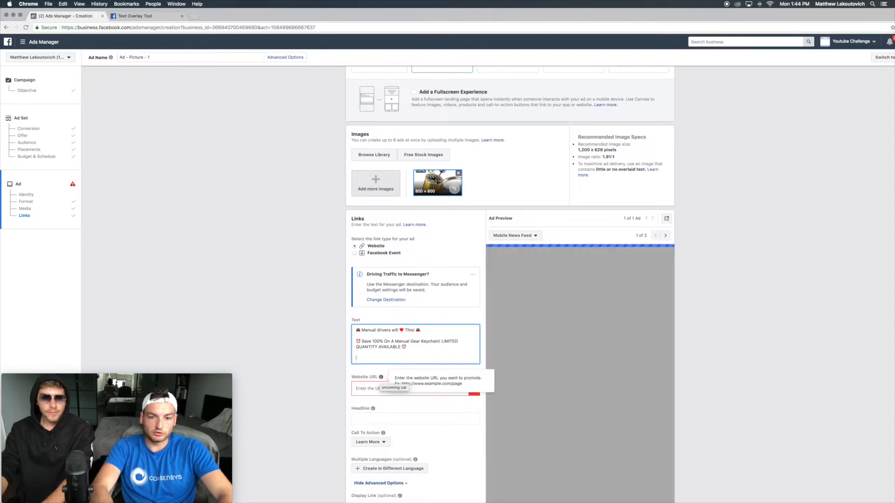
text(GET YOURS TODAY)
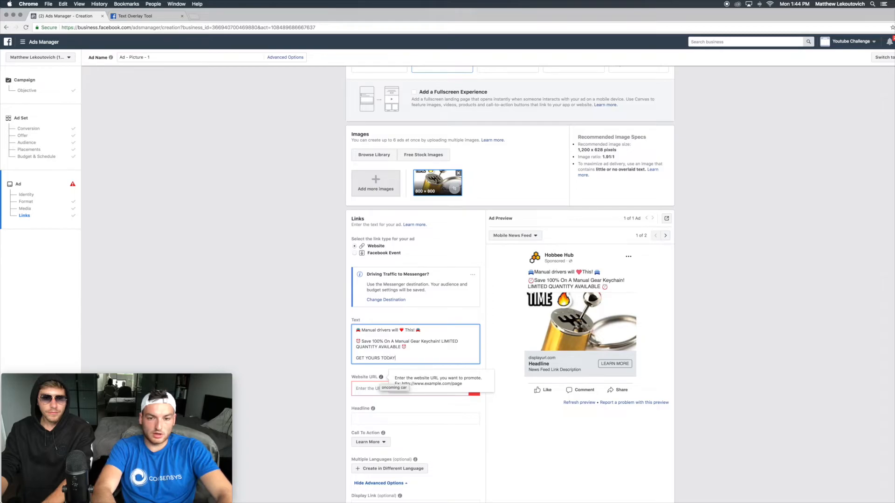
text(!)
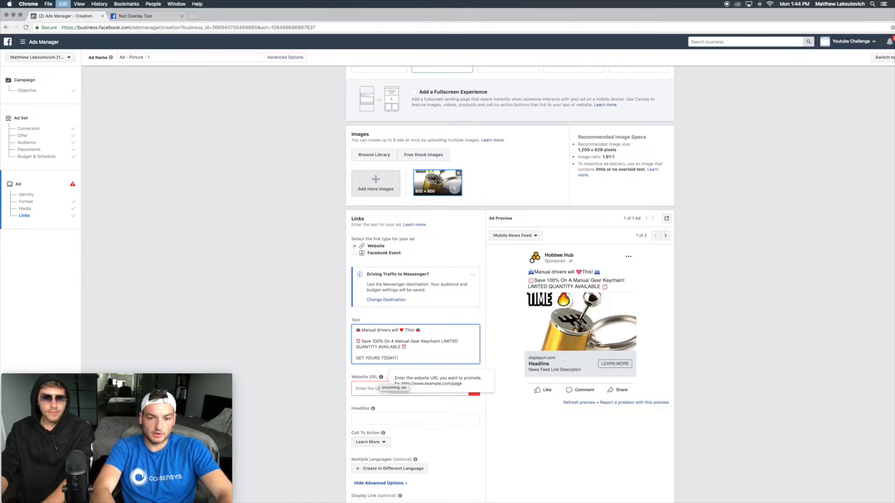
Step: Append a pointing-finger emoji and the link text REDTUBE.COM to the ad text
key(ctrl+super+space)
click(404, 393)
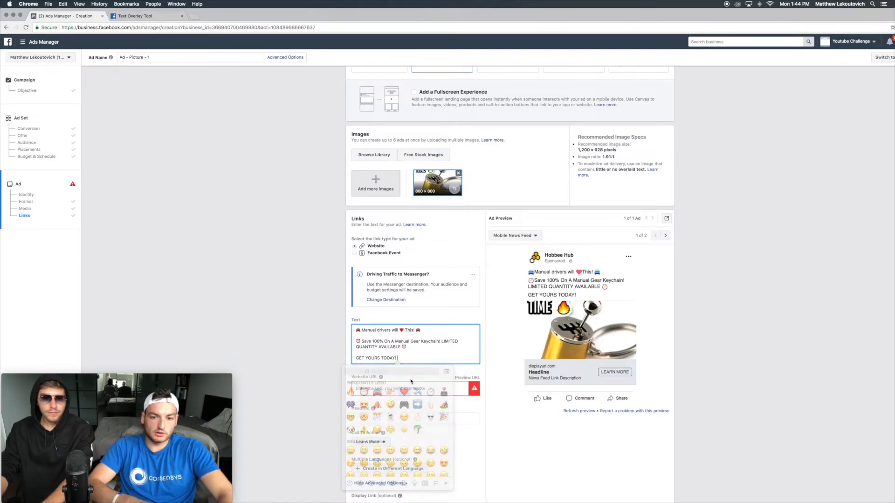
text(REDTUBE.COM)
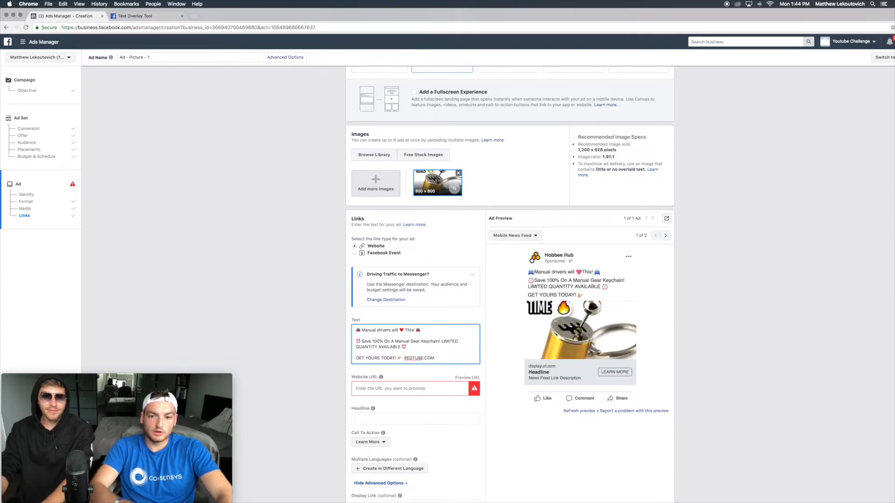
Step: Open bitly.com in a new tab and enter redtube.com as the link to shorten
click(391, 389)
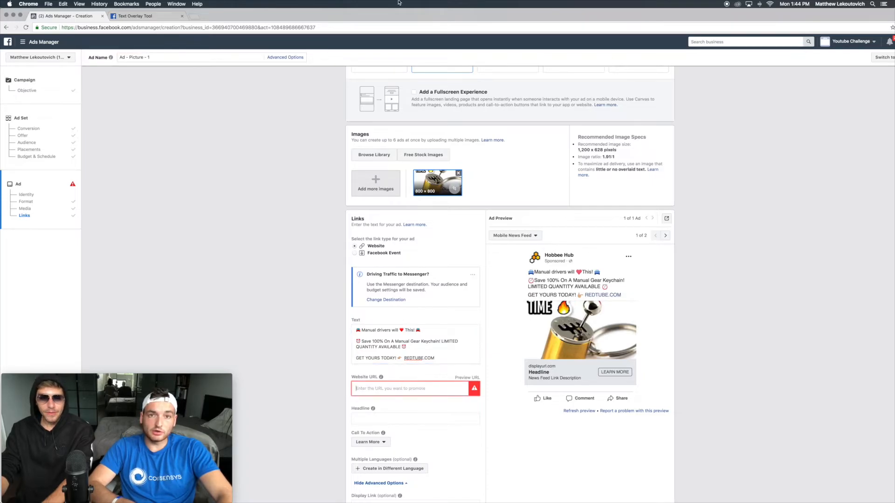
click(194, 16)
text(bitly.com)
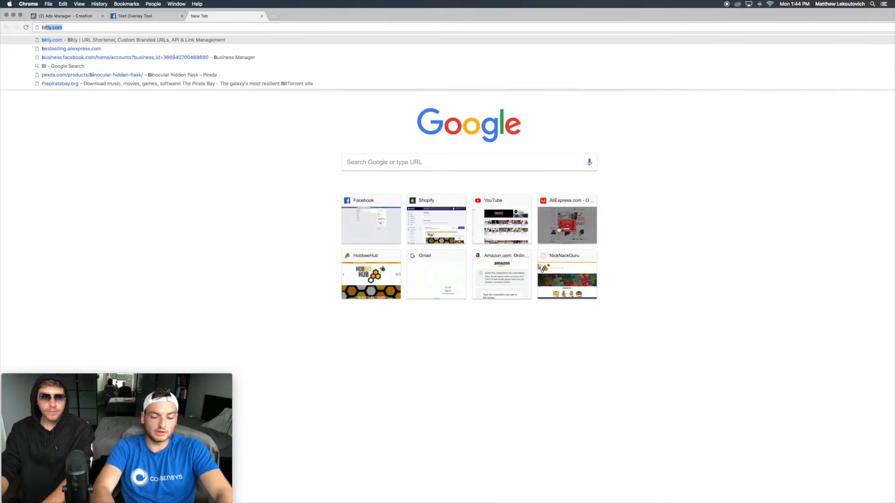
key(Return)
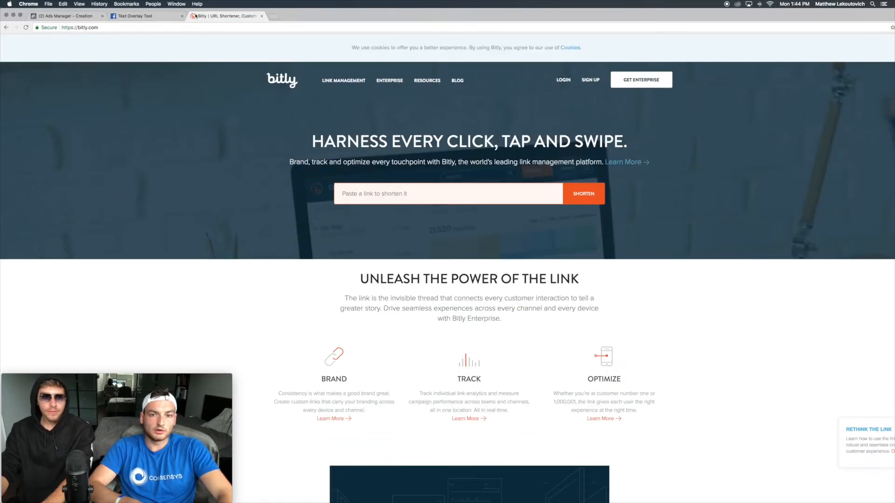
click(356, 202)
text(redtube.com)
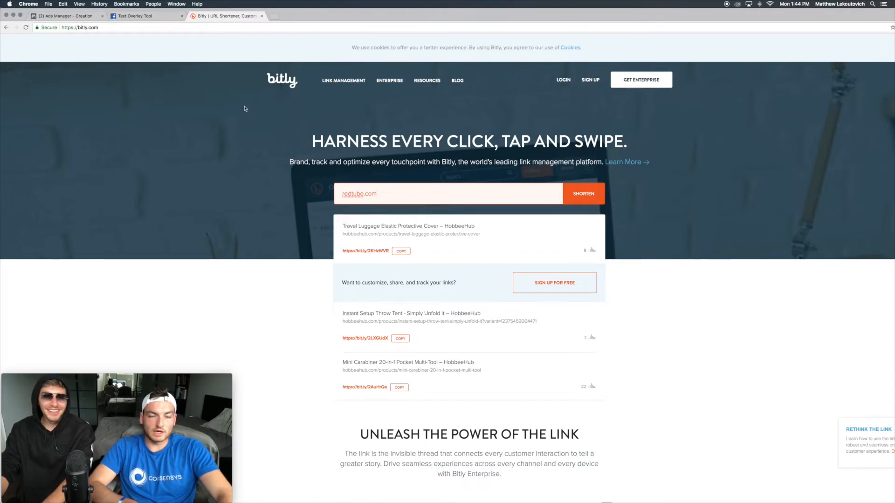
Step: Return to Ads Manager and set the headline to "Hurry Offer Won't Last!"
click(262, 16)
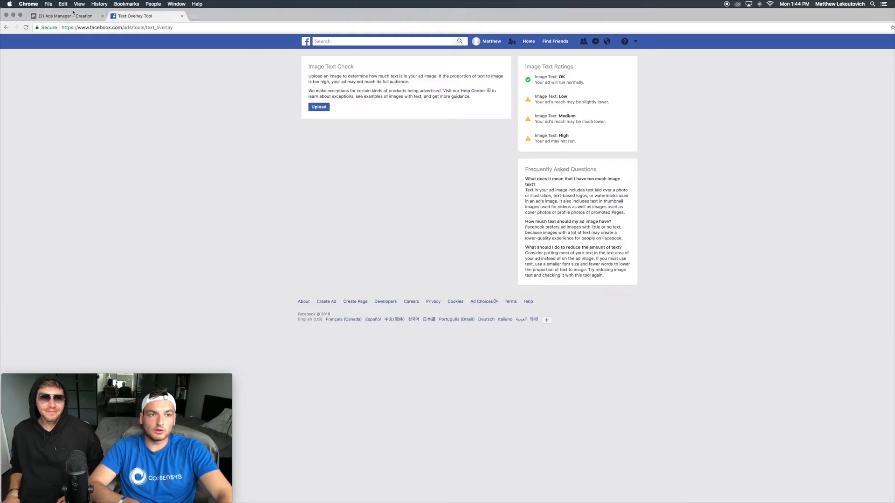
click(68, 15)
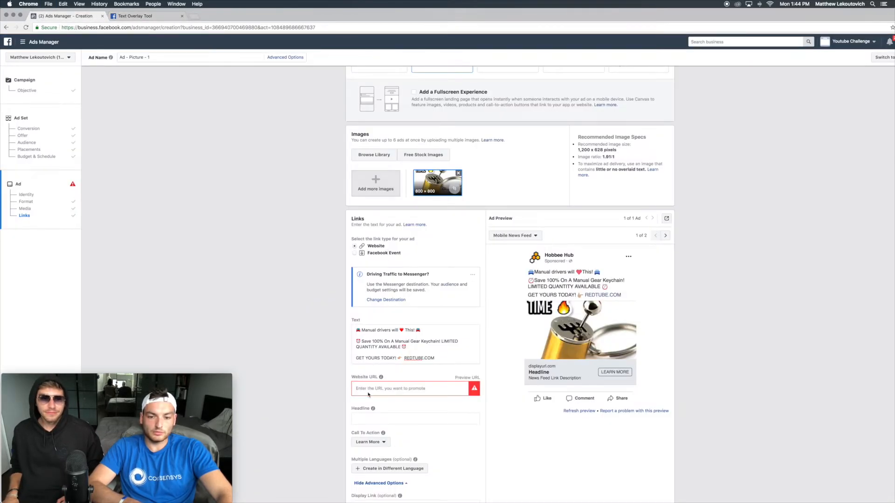
scroll(368, 393, down, 2)
click(358, 370)
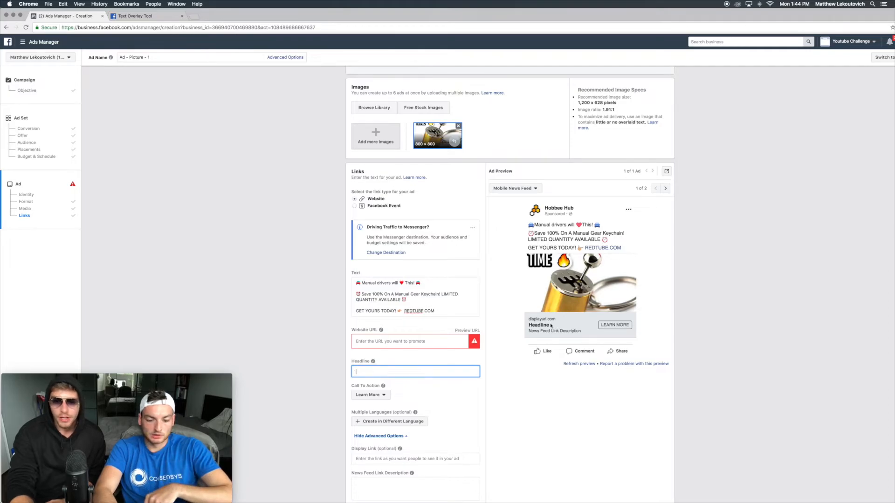
text(Hurry )
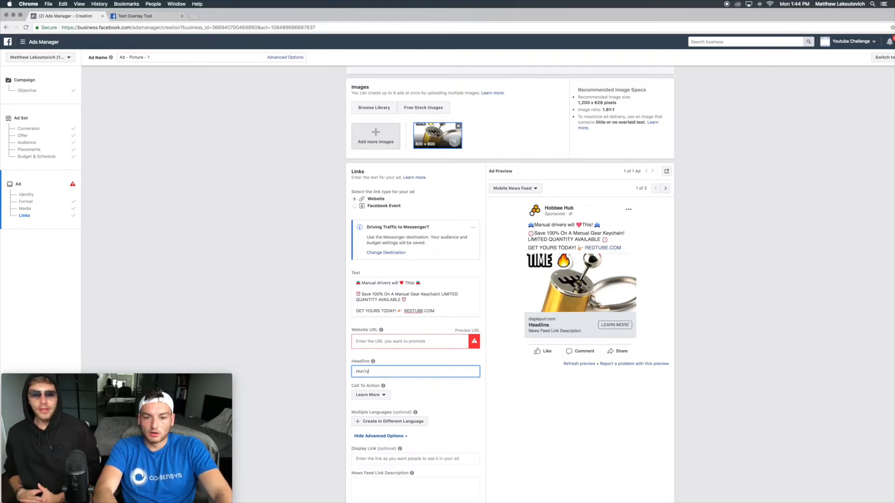
text(Offer Won't Last!)
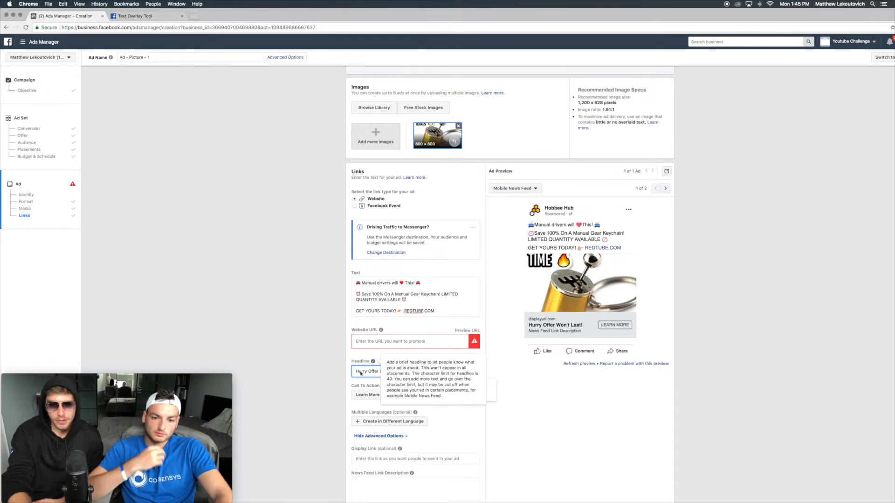
Step: Set the News Feed Link Description to "Free Manual Shifter!"
scroll(377, 491, down, 2)
click(364, 445)
text(Free Manual Shifter!)
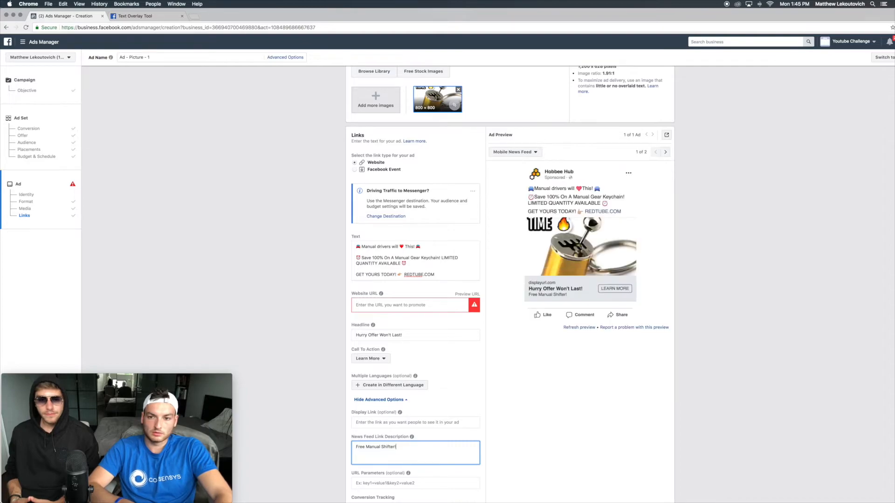
scroll(433, 391, down, 3)
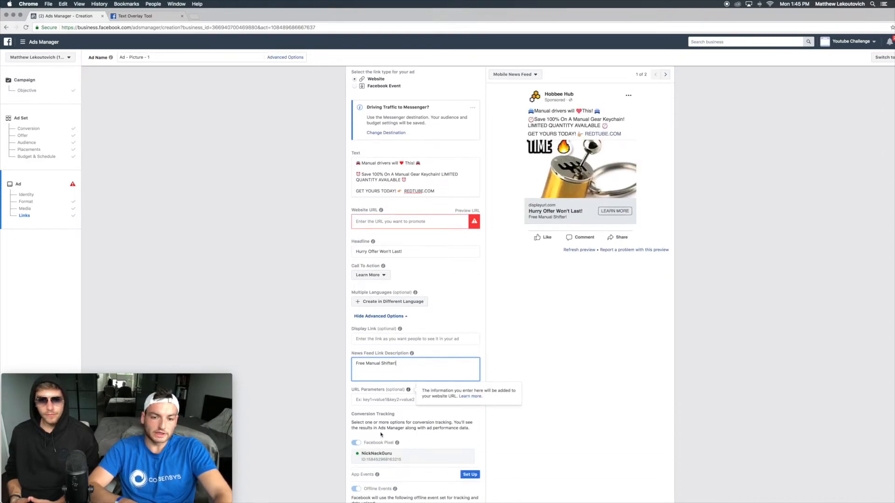
scroll(395, 208, down, 5)
scroll(395, 207, up, 5)
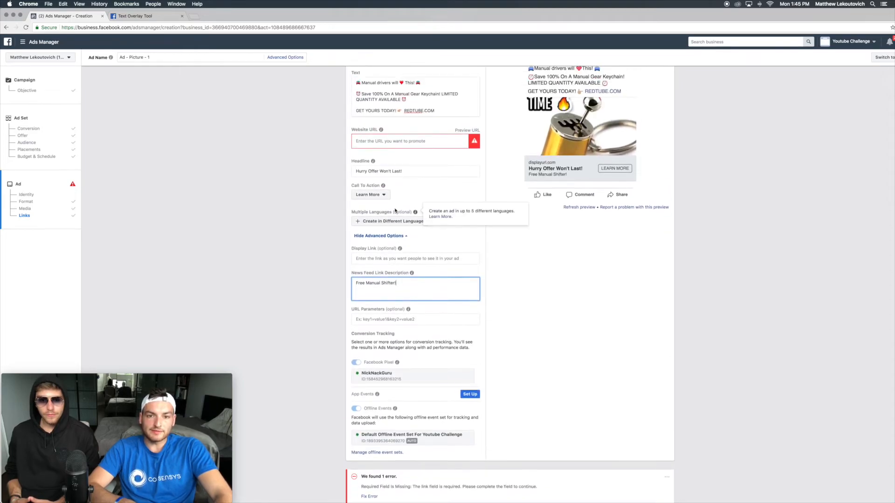
right_click(560, 388)
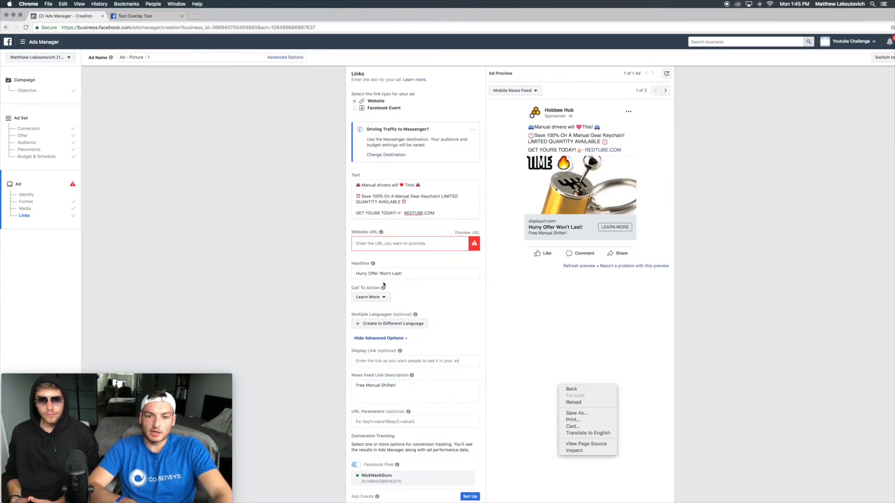
Step: Set the ad's Call To Action to Get Offer
click(362, 290)
click(369, 297)
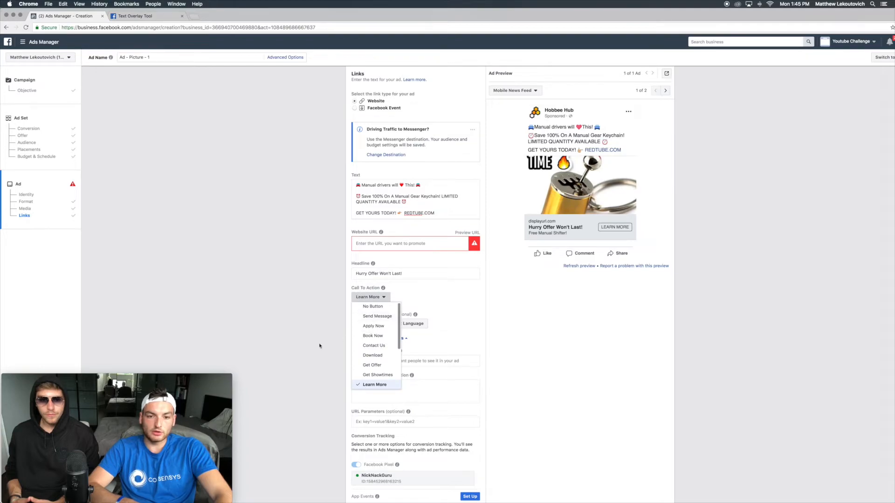
click(377, 366)
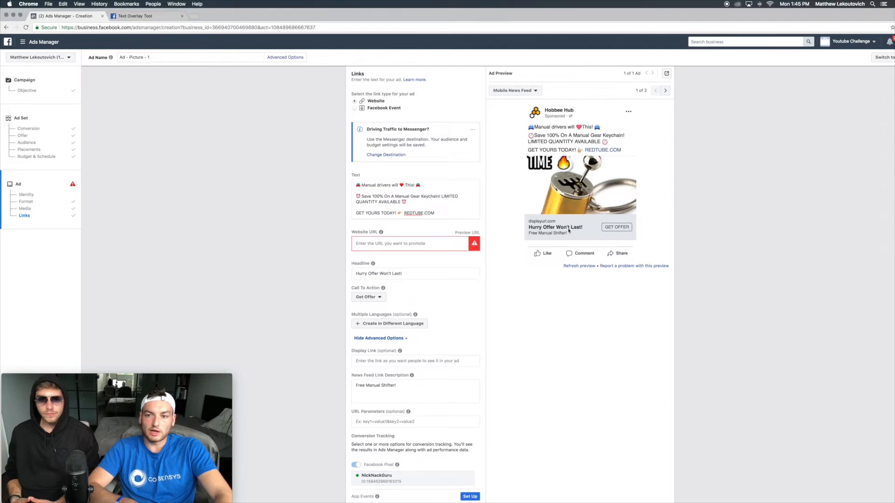
Step: Review the ad preview in the mobile and desktop news feed placements
scroll(641, 150, up, 1)
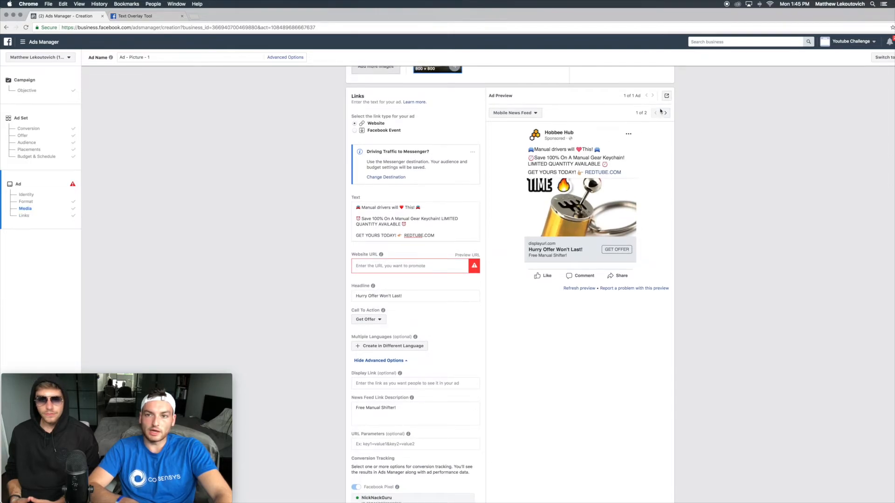
click(666, 96)
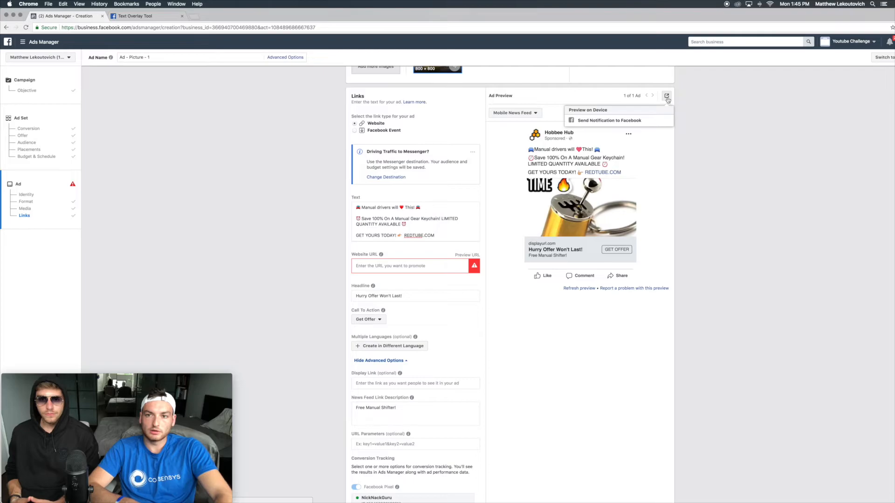
click(671, 155)
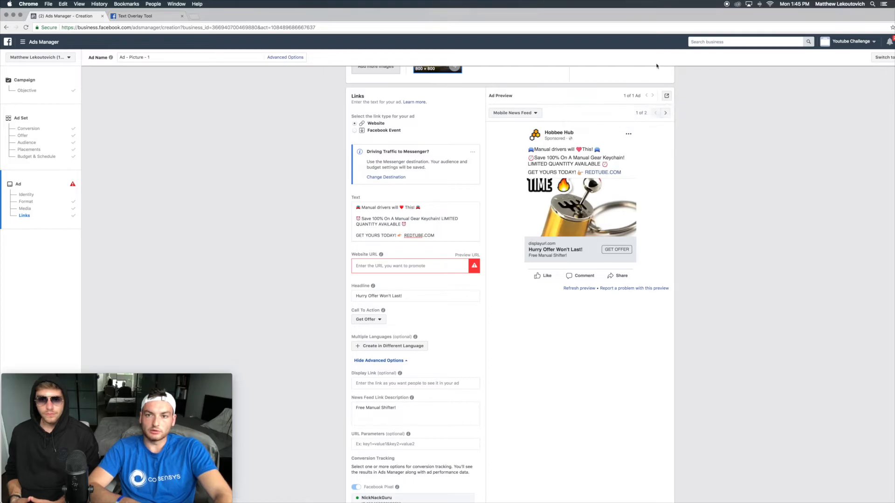
click(667, 96)
click(638, 173)
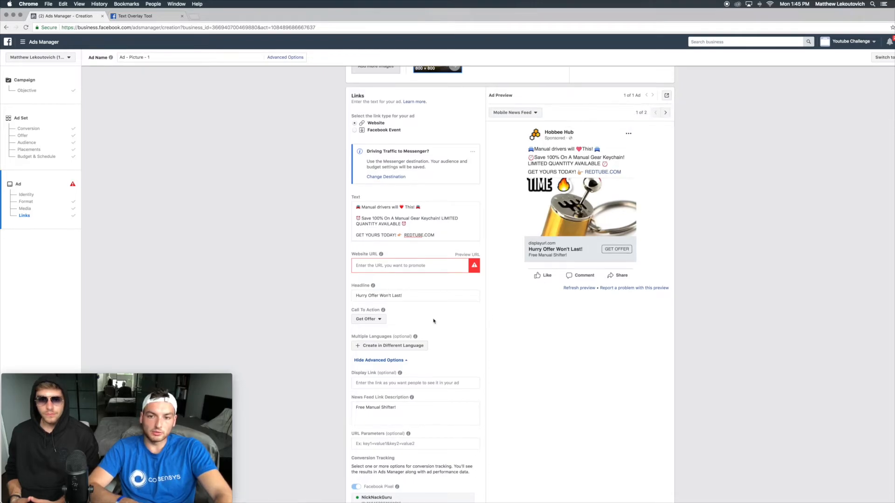
scroll(514, 165, down, 1)
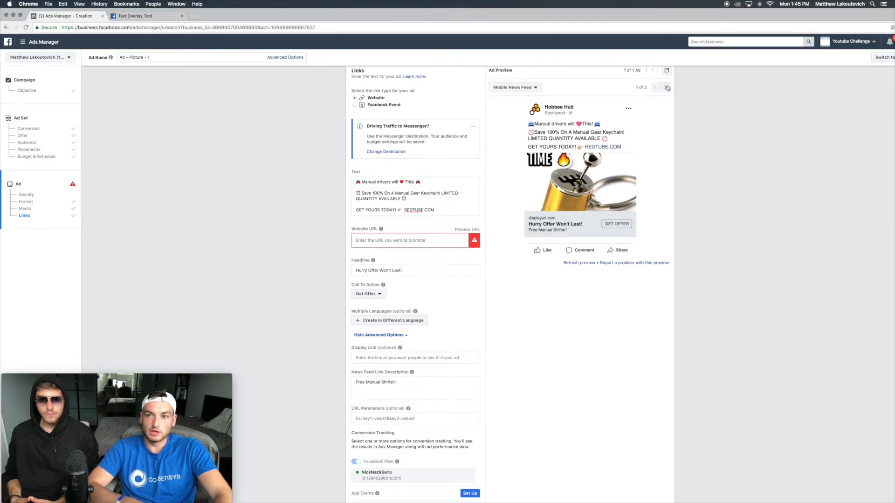
click(667, 87)
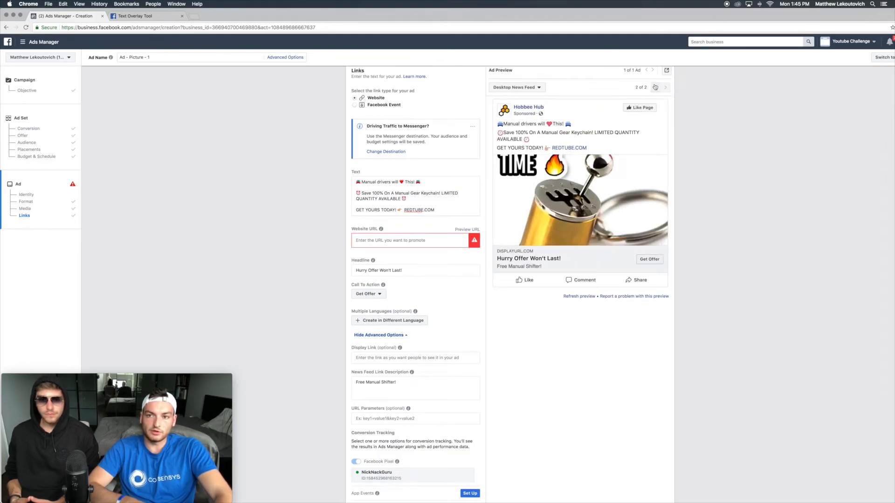
click(655, 88)
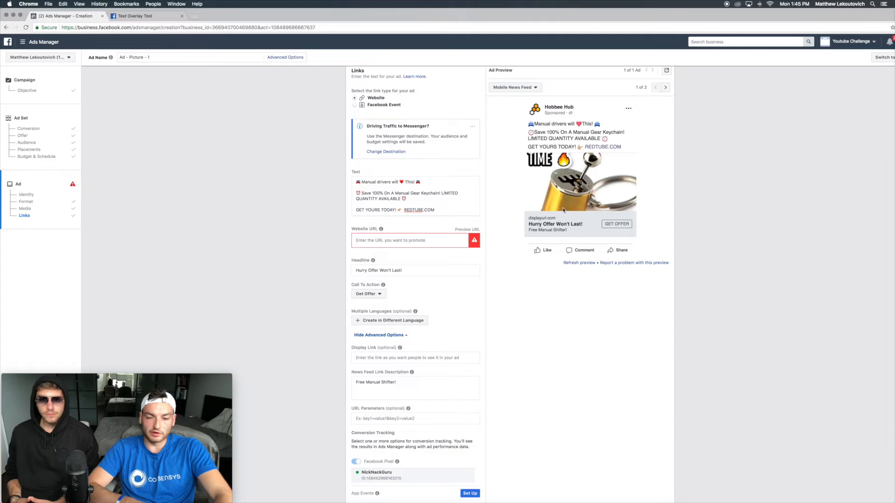
scroll(563, 210, down, 5)
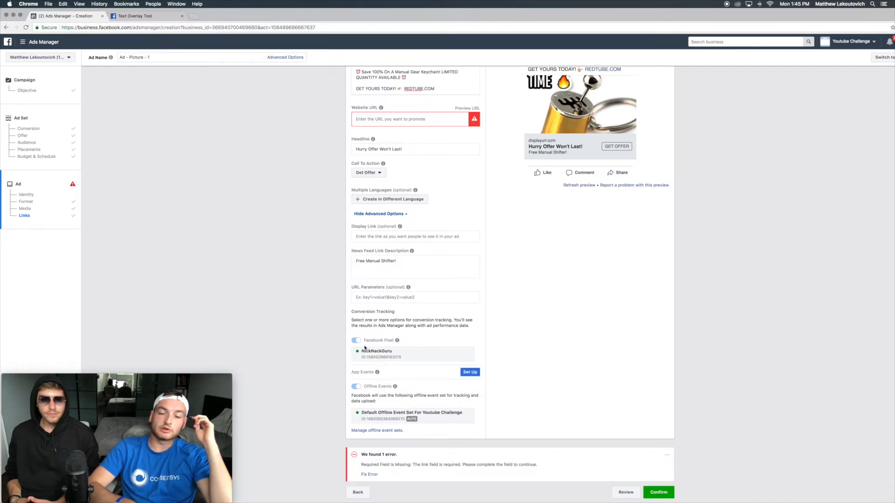
Step: Open the Shopify store's Online Store Preferences in a new tab to check its Facebook Pixel ID against the ad's pixel
double_click(418, 357)
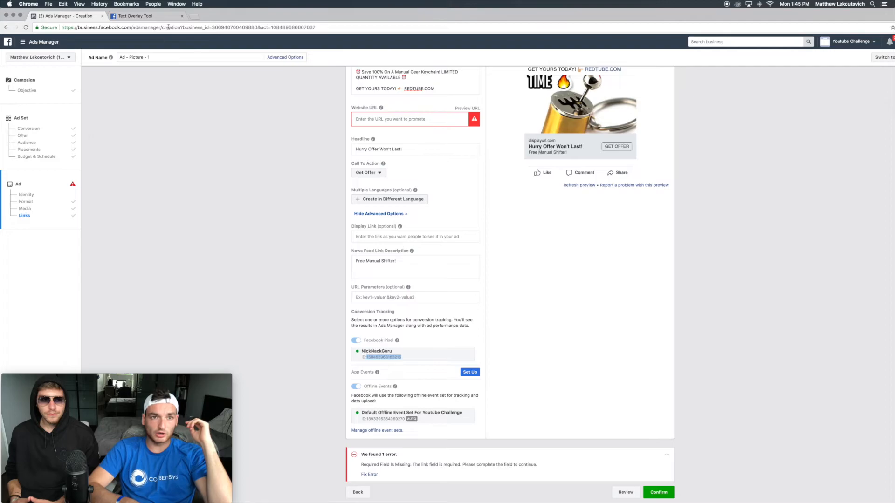
click(200, 19)
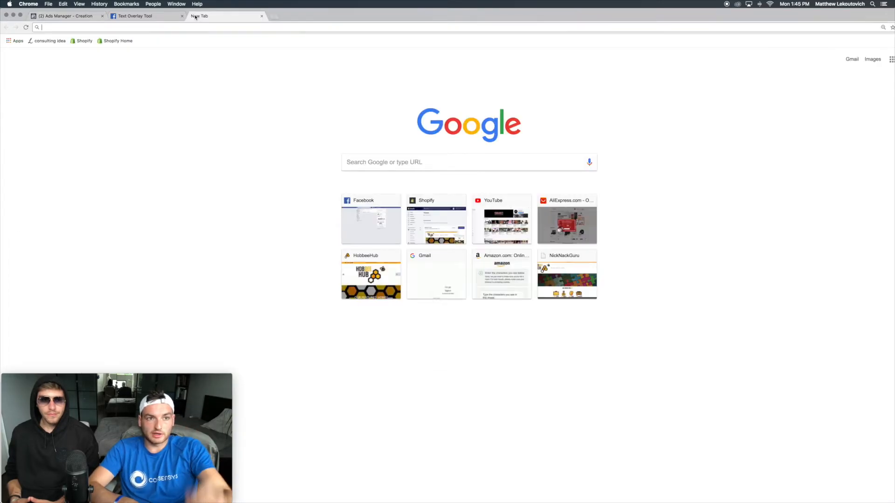
click(85, 41)
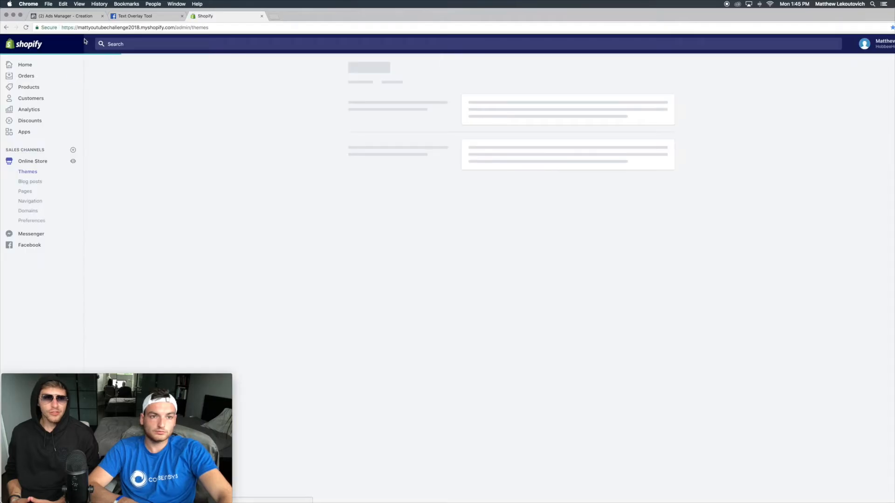
click(31, 222)
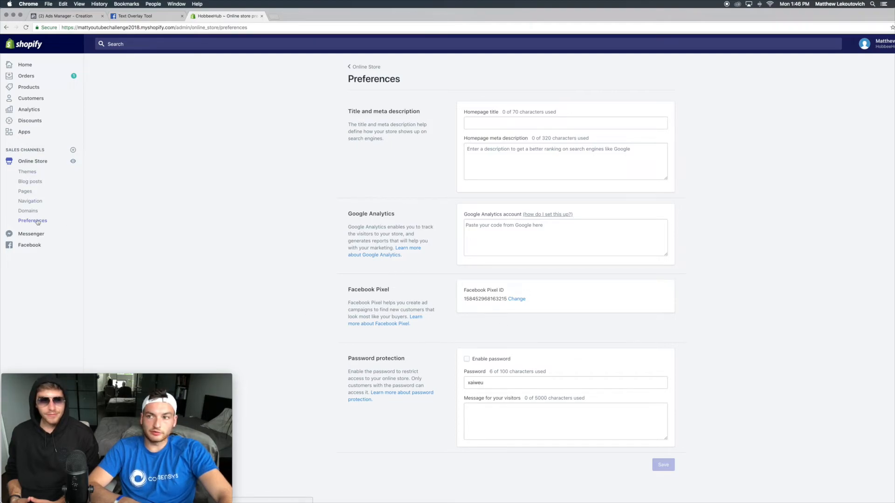
drag(463, 300, 504, 302)
click(505, 300)
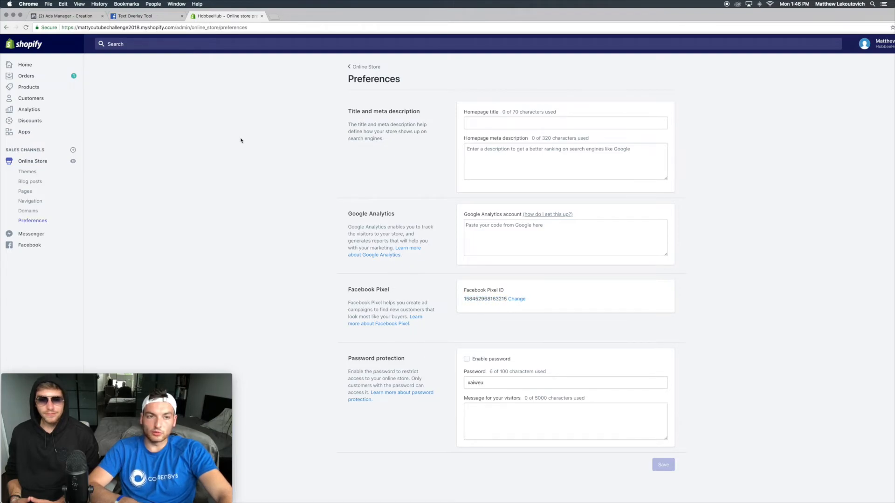
Step: Switch between the Ads Manager and Shopify tabs to compare the Facebook Pixel IDs
click(149, 15)
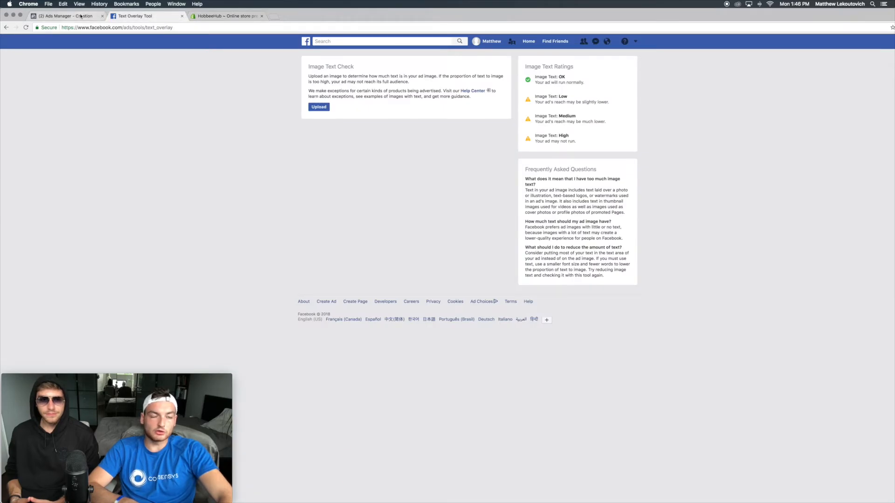
click(81, 13)
click(40, 42)
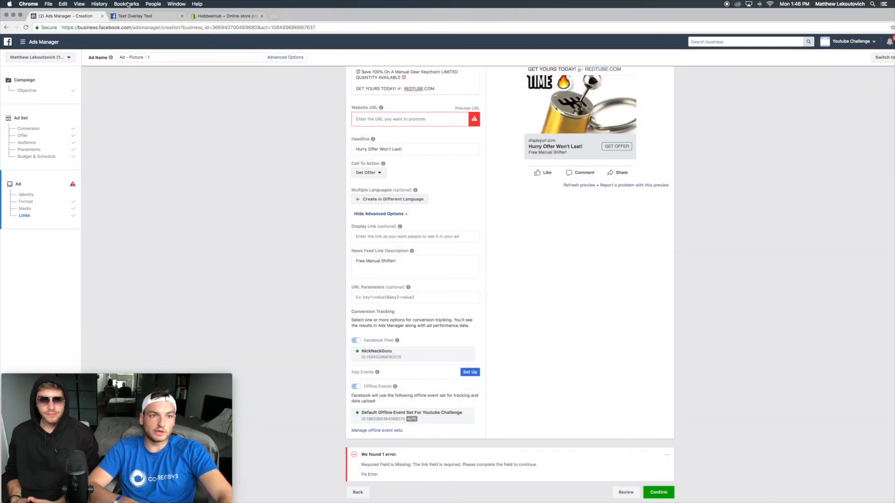
click(181, 16)
click(219, 16)
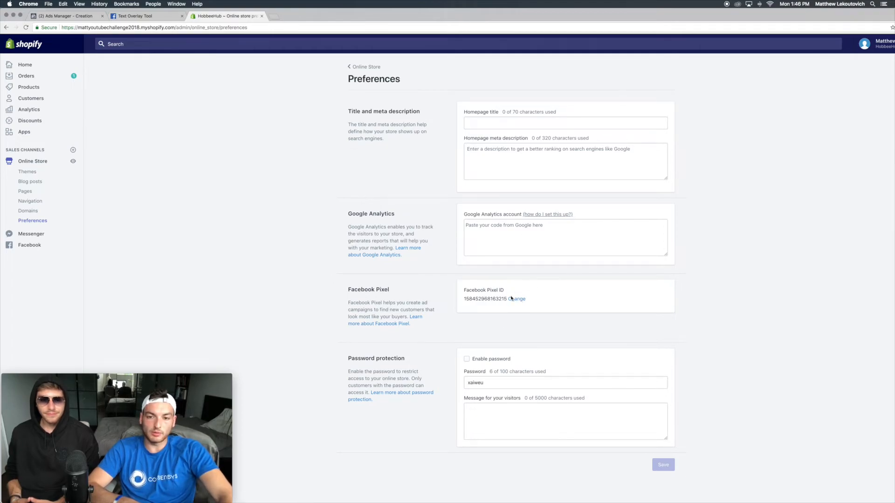
click(471, 233)
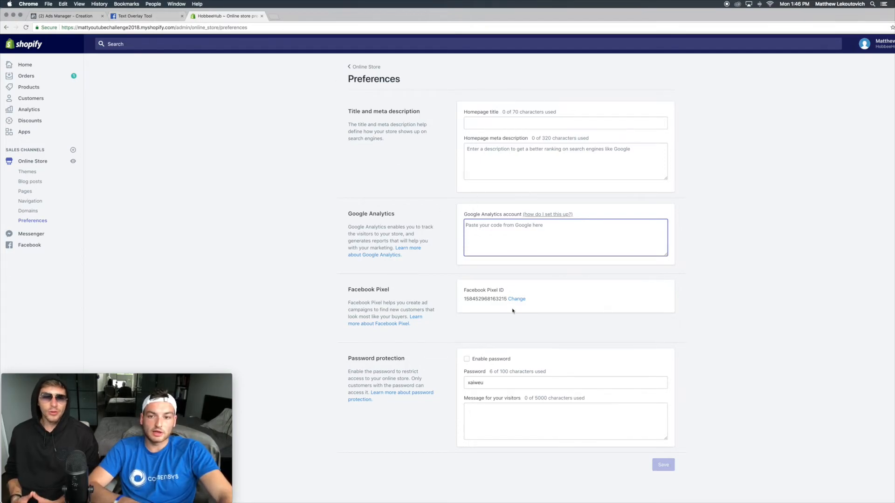
click(70, 16)
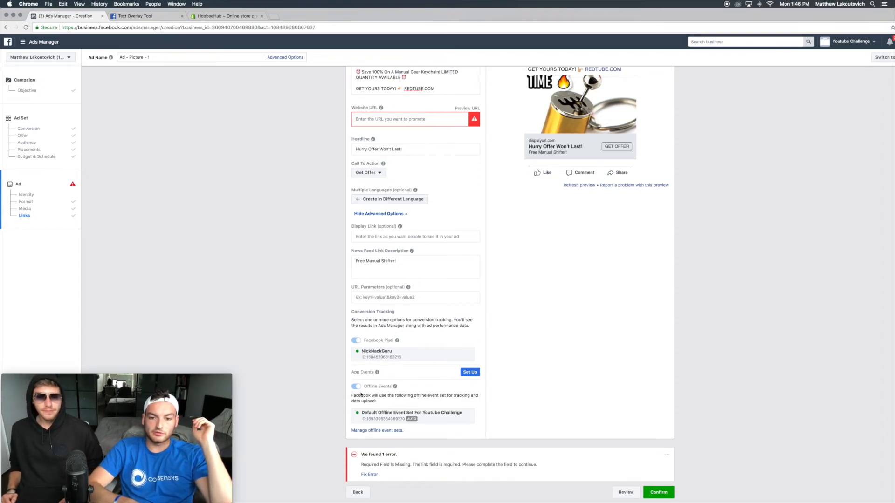
Step: Examine the ad's link fields and the missing-link error at the end of the form
scroll(361, 395, down, 1)
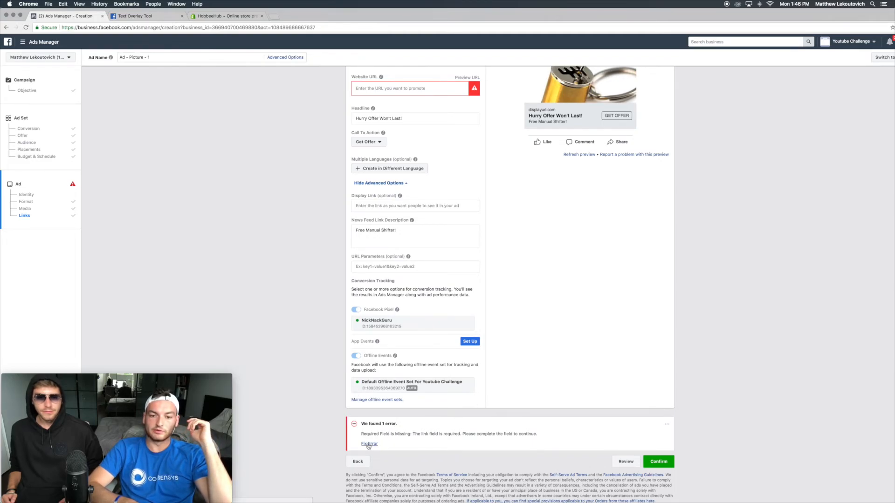
click(385, 201)
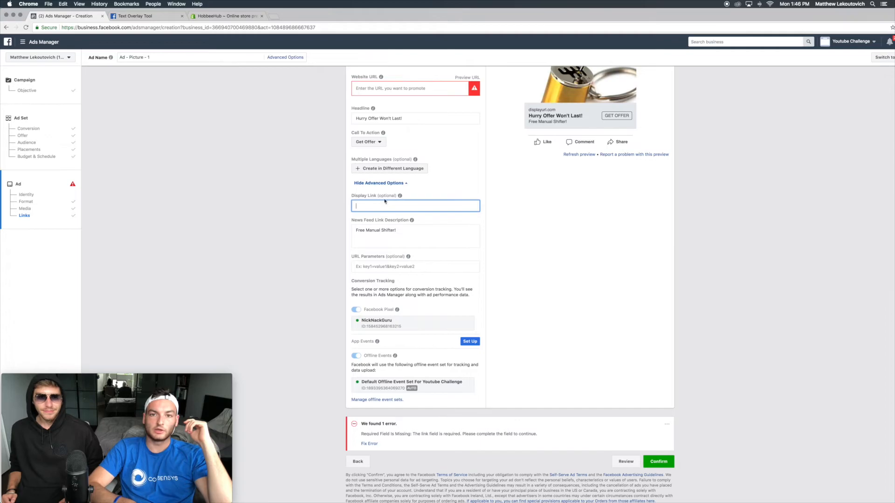
click(389, 94)
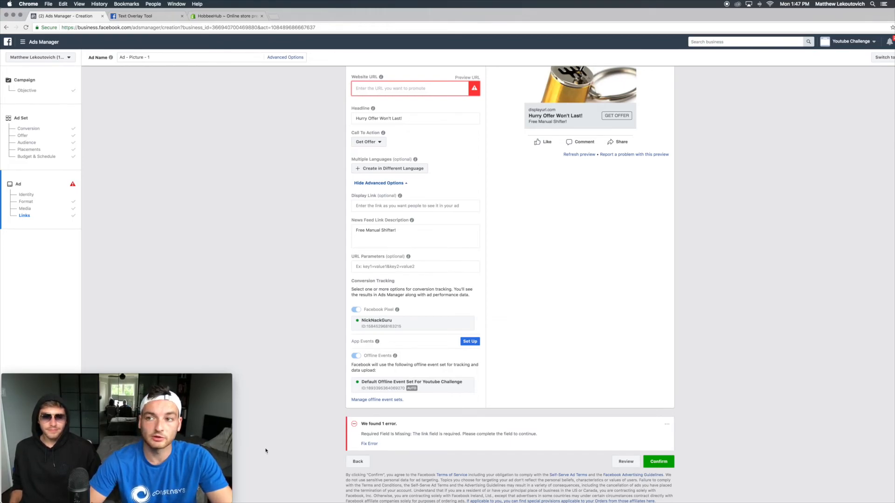
scroll(301, 303, up, 10)
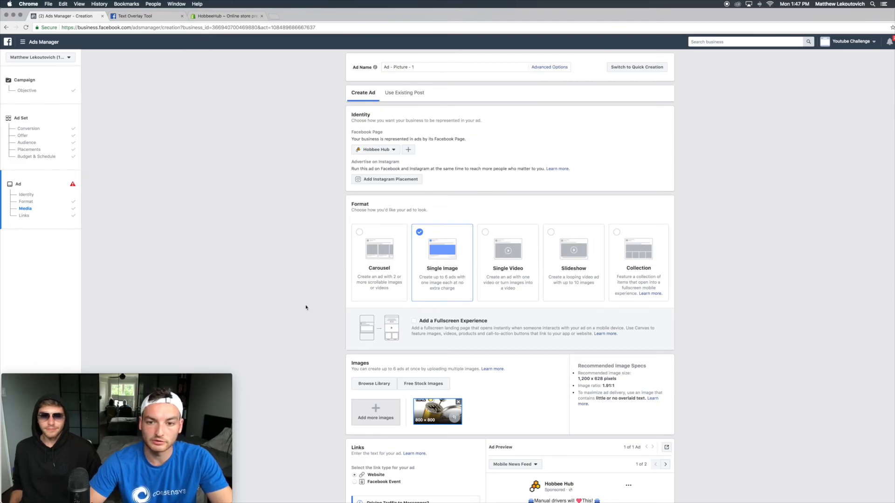
scroll(479, 176, down, 12)
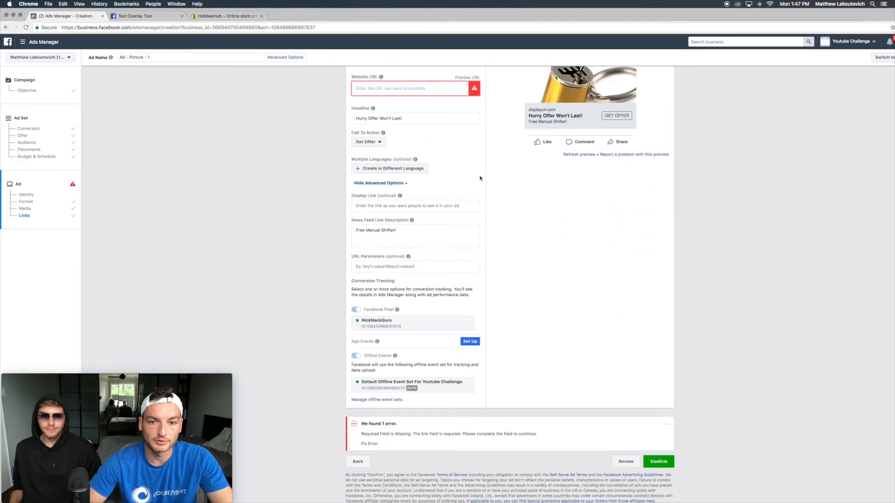
scroll(616, 218, up, 3)
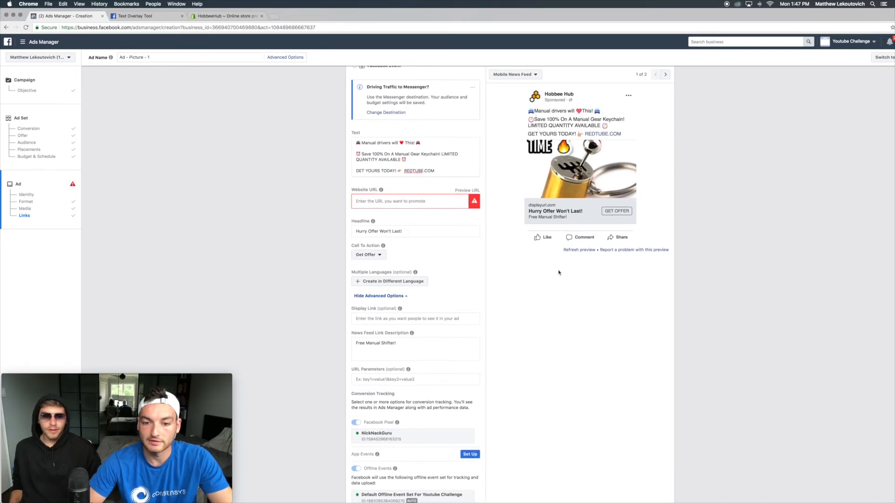
scroll(558, 273, down, 3)
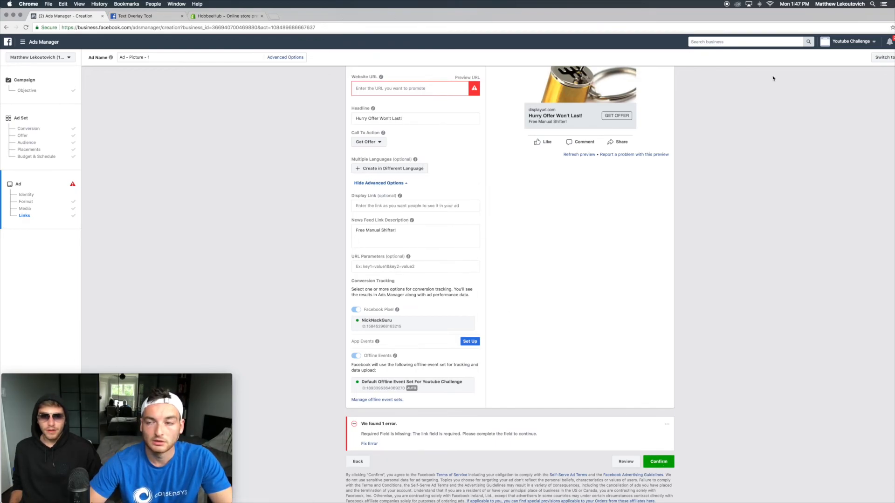
Step: Move the browser window aside and switch to Discord
drag(839, 17, 725, 18)
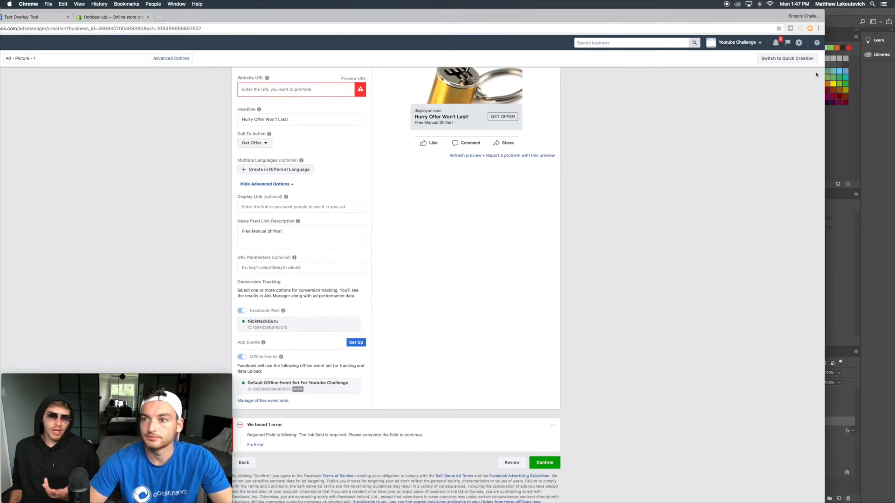
click(826, 99)
click(598, 24)
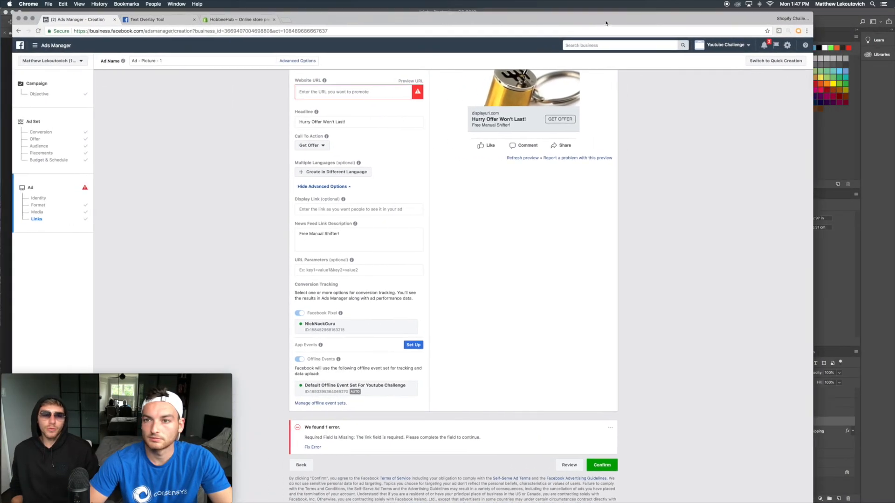
drag(598, 24, 646, 17)
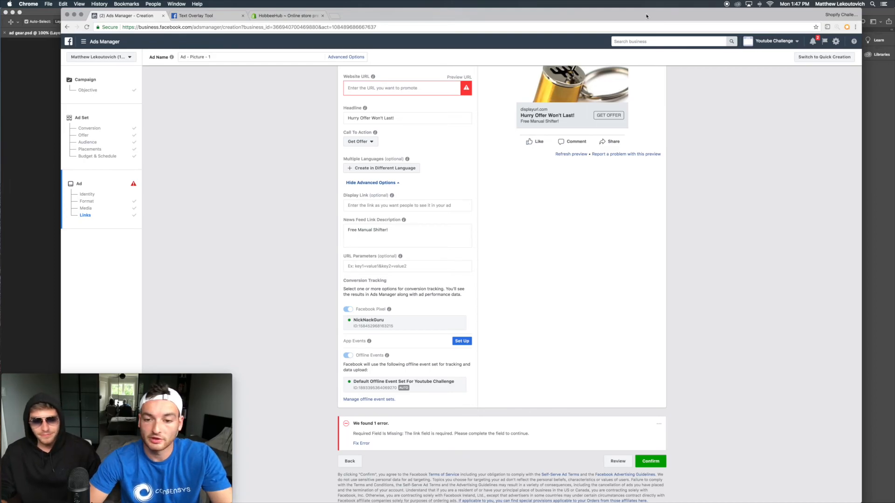
key(ctrl+Up)
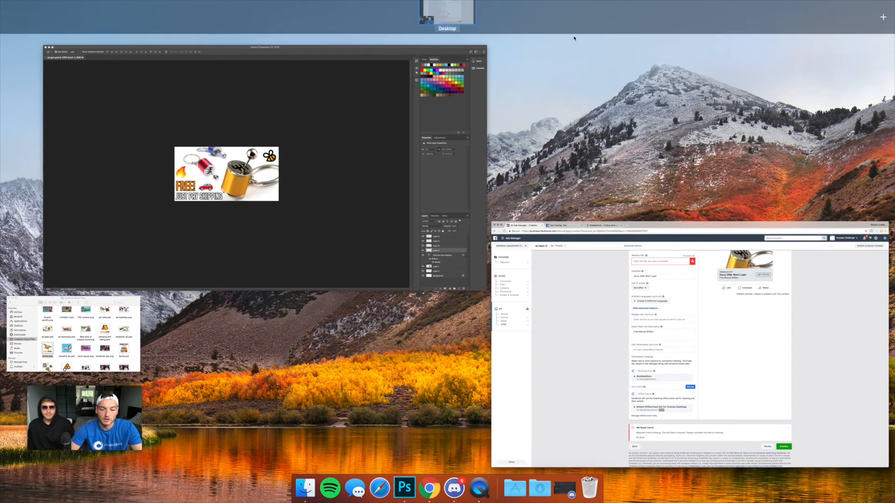
click(454, 488)
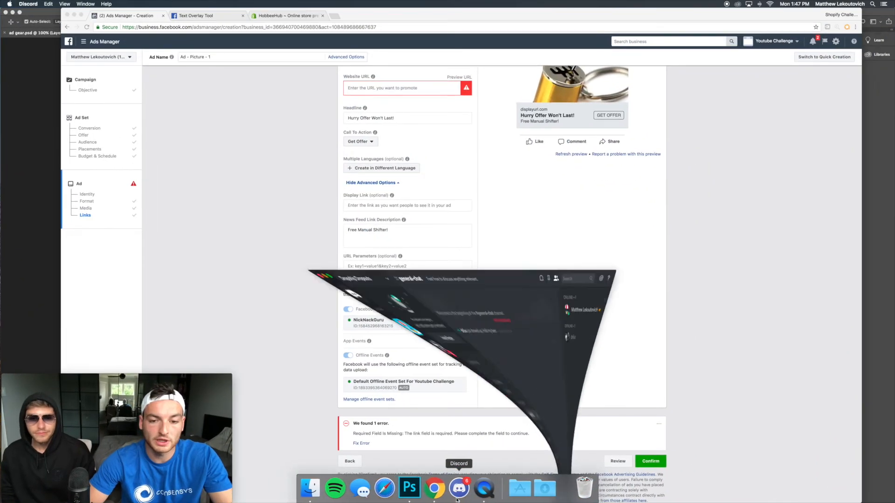